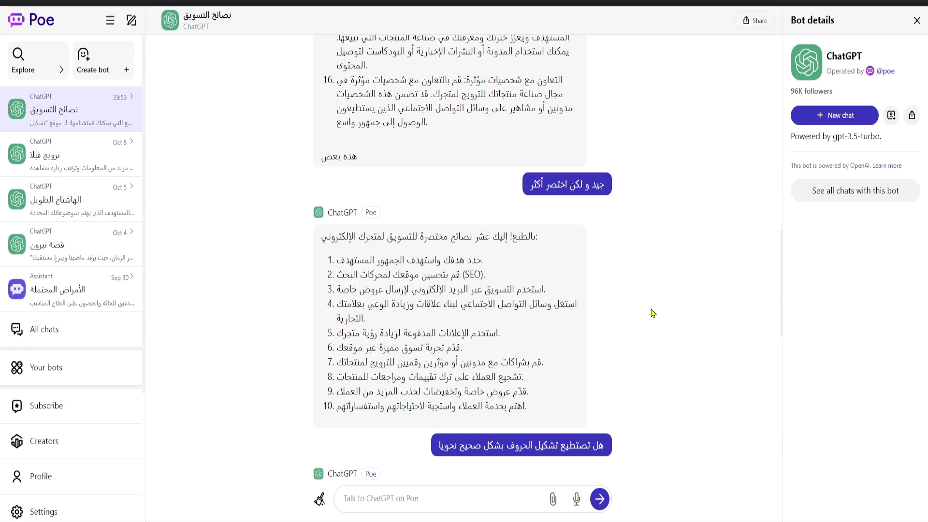
- Copy ChatGPT's shortened answer with the ten marketing tips for an online store
scroll(602, 120, "up", 20)
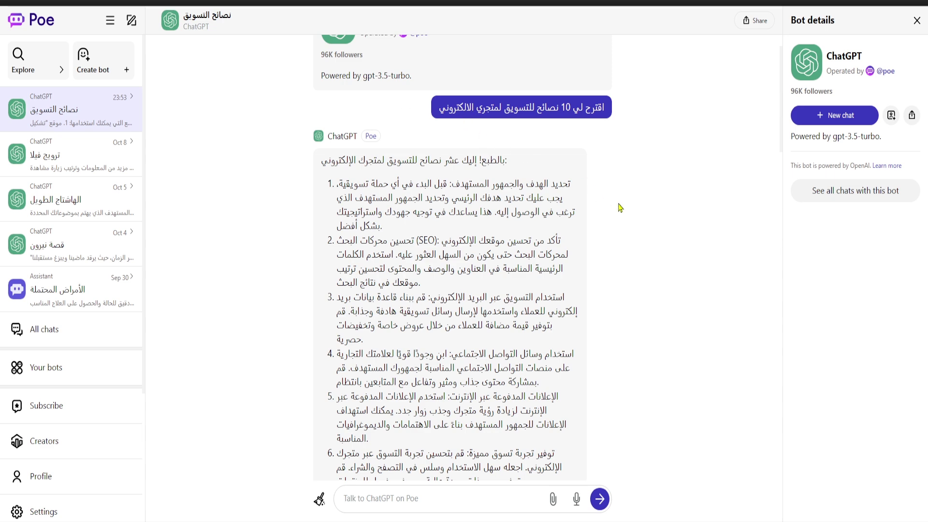
scroll(473, 270, "down", 15)
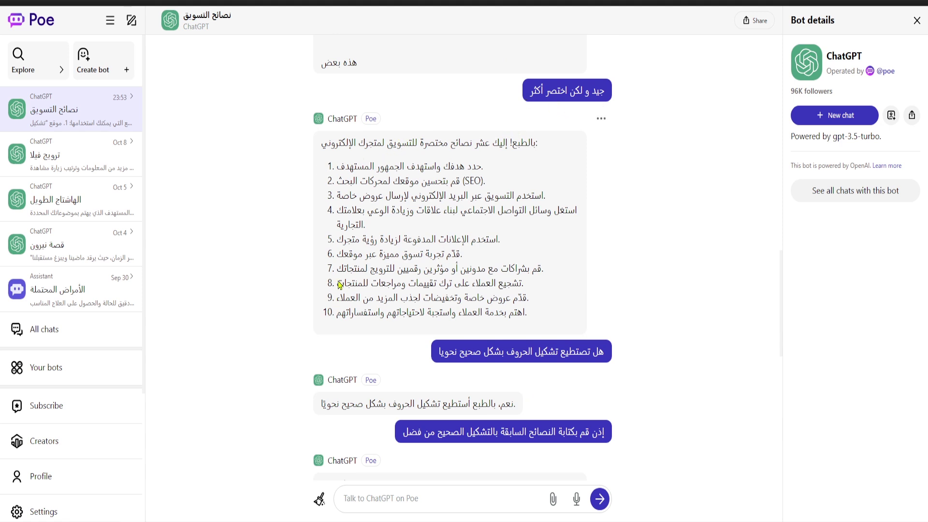
left_click_drag(336, 315, 398, 172)
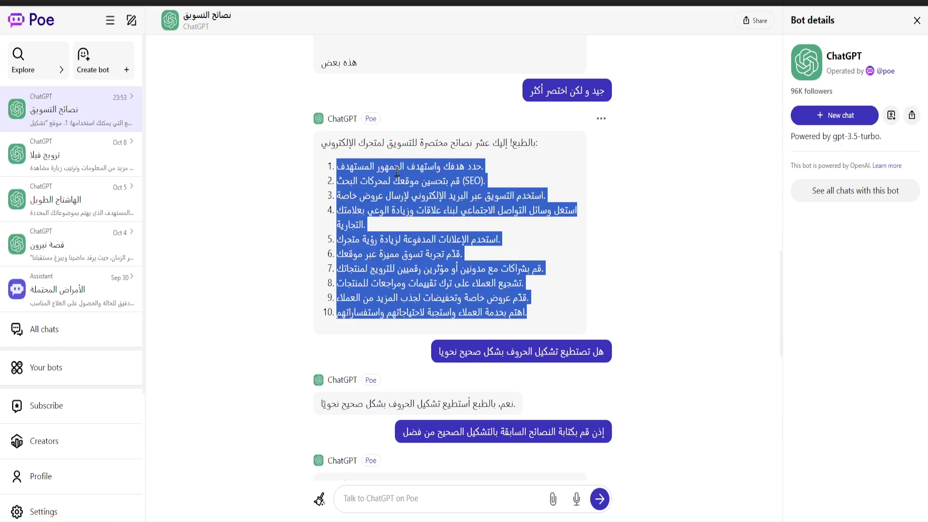
right_click(398, 172)
left_click(419, 236)
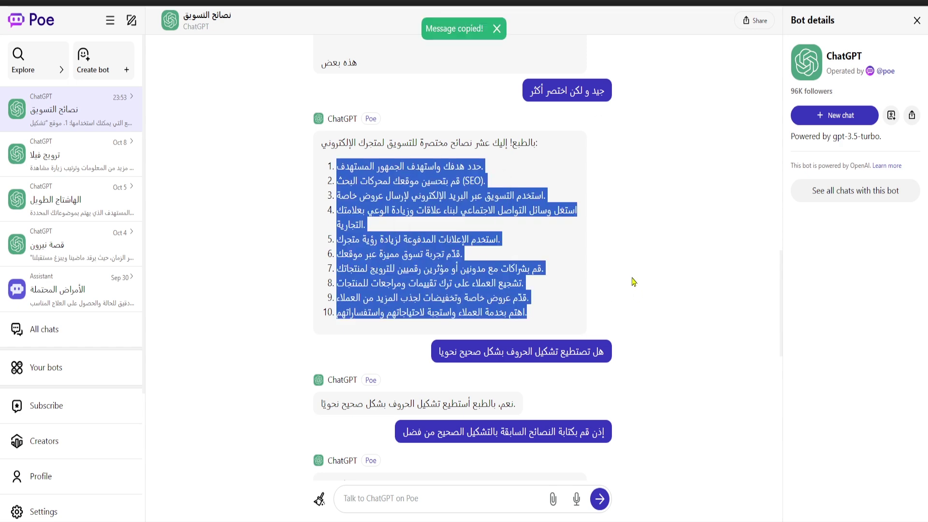
left_click(602, 290)
- On the Arabic diacritization website, paste the tips, apply full diacritization (تشكيل كامل) and copy the resulting text
scroll(346, 183, "up", 2)
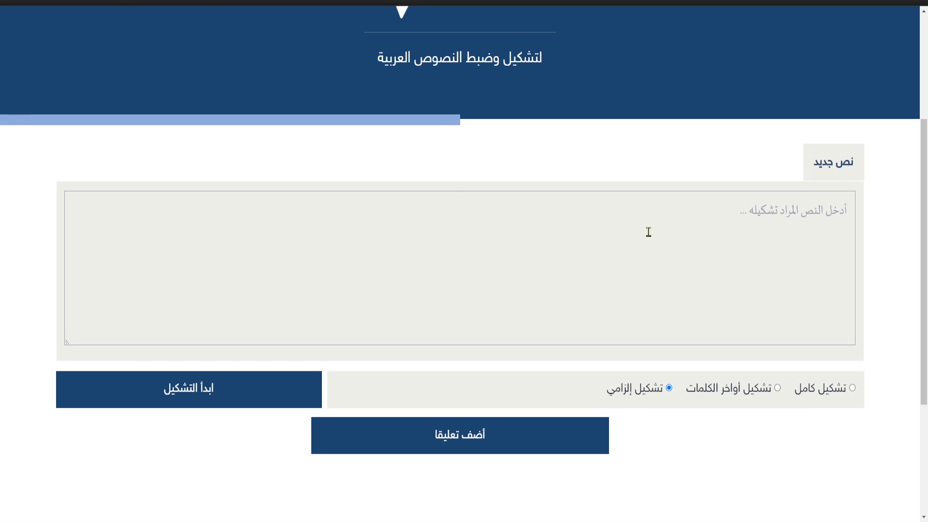
key("ctrl+v")
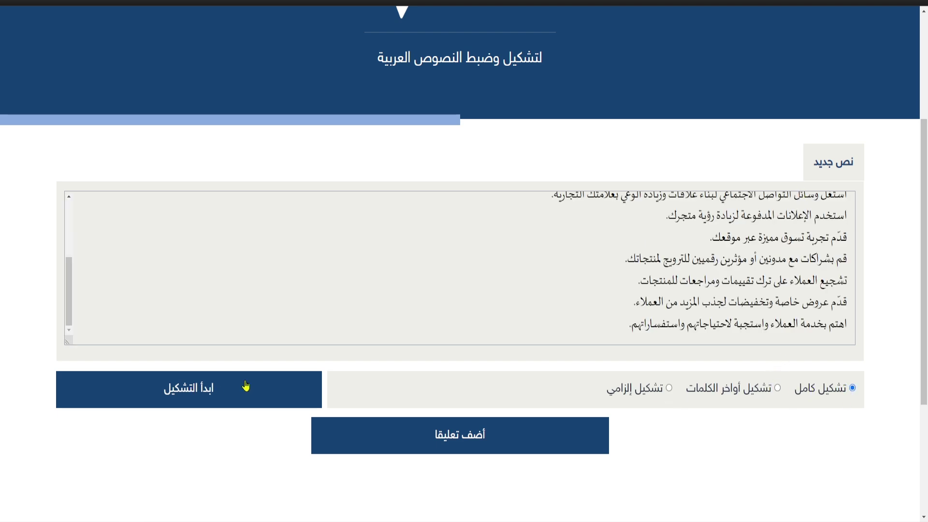
left_click(218, 388)
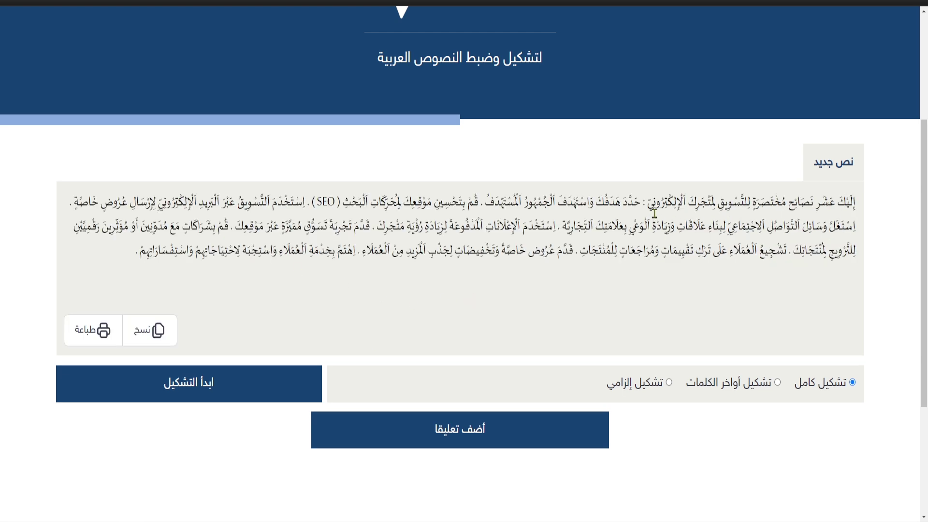
left_click(158, 329)
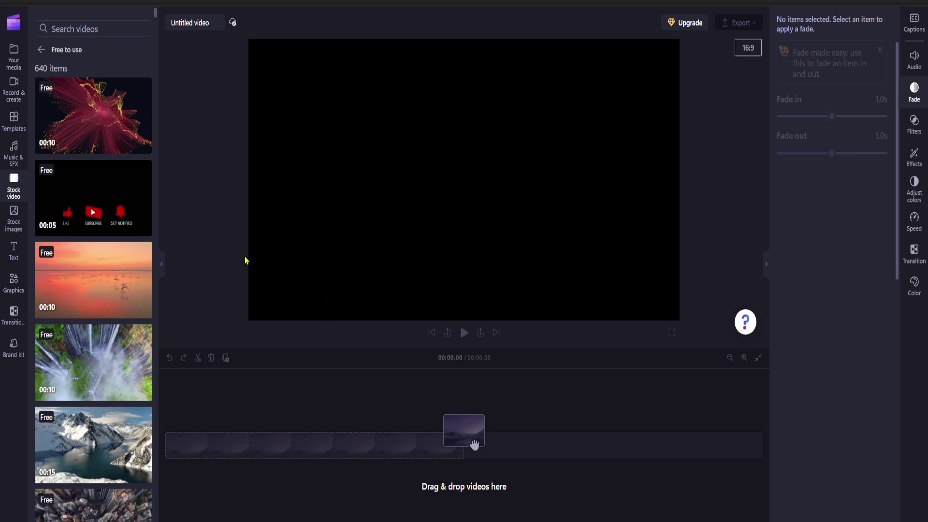
- In Clipchamp, start a new video and set its aspect ratio to 9:16
left_click(13, 22)
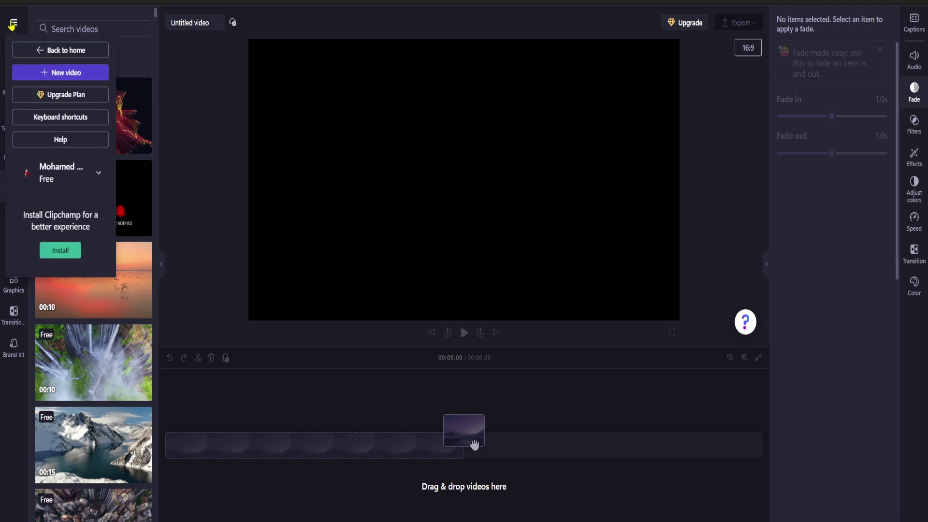
left_click(76, 76)
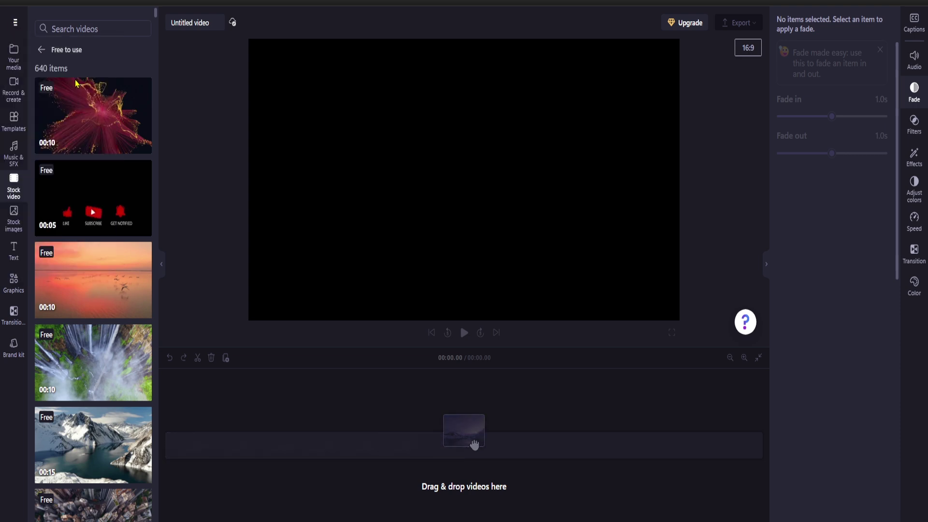
left_click(749, 49)
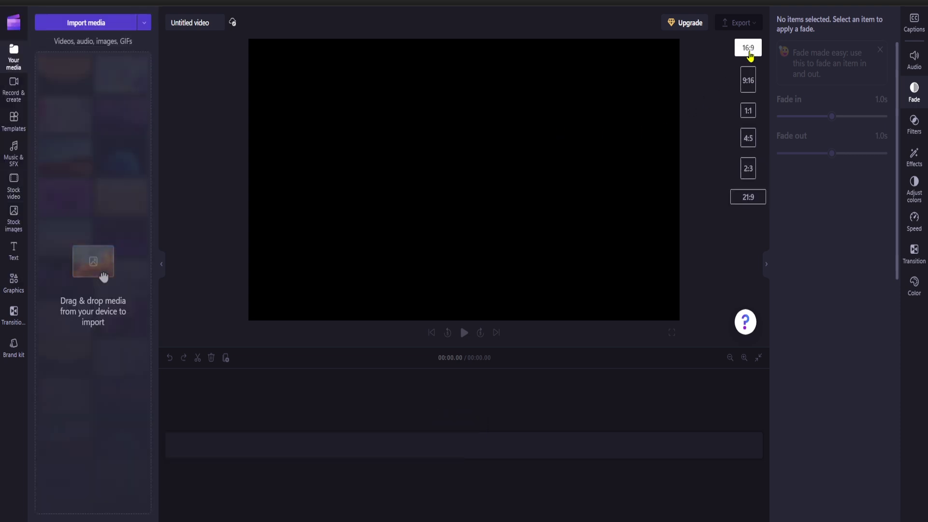
left_click(749, 85)
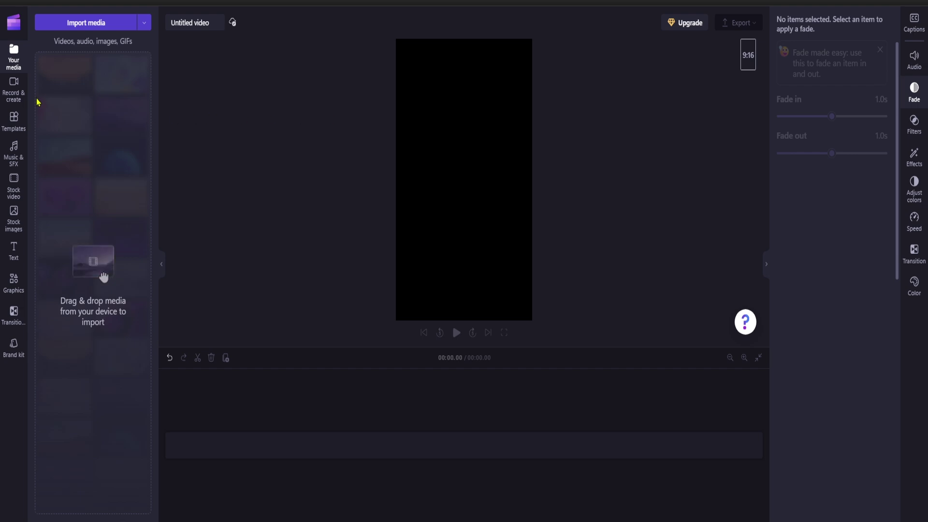
- Start a text-to-speech recording with the language Arabic (Egypt) and the voice Shakir
left_click(12, 89)
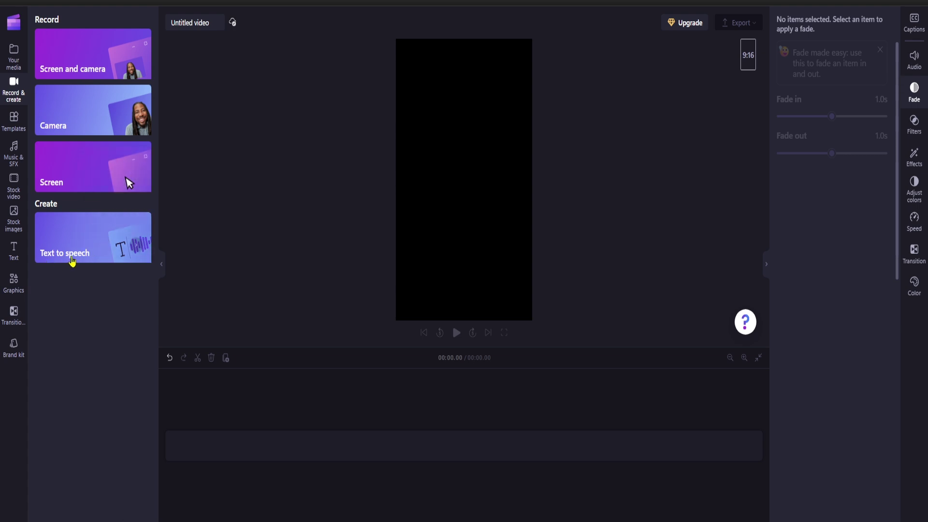
left_click(82, 240)
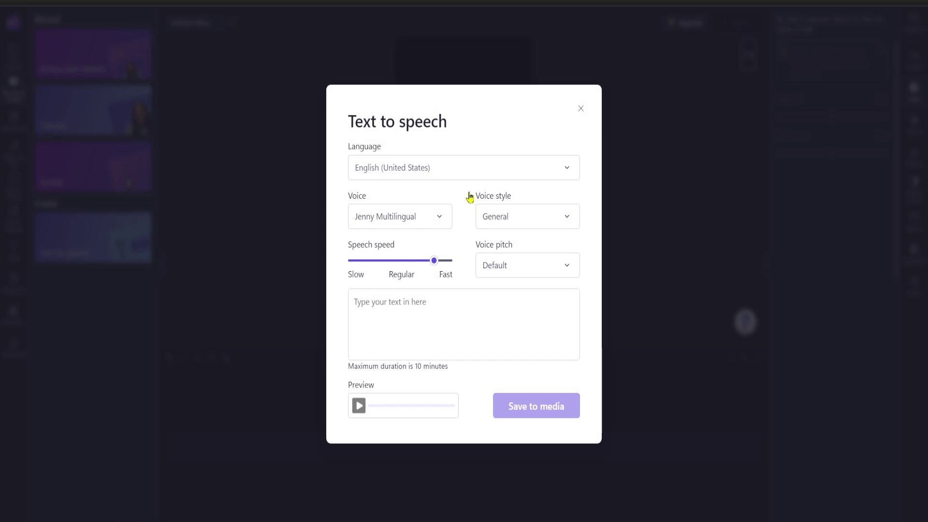
left_click(493, 176)
scroll(483, 271, "up", 10)
left_click_drag(578, 215, 582, 190)
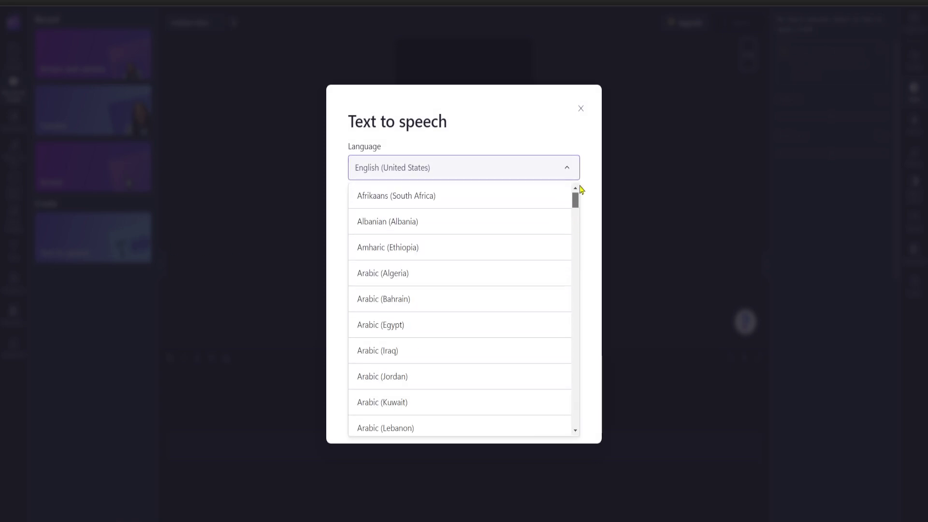
left_click(415, 325)
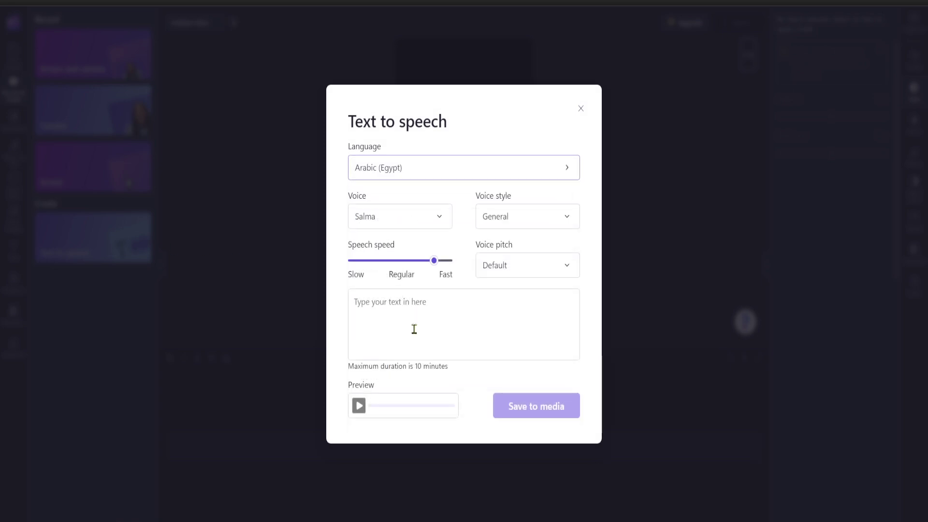
left_click(438, 220)
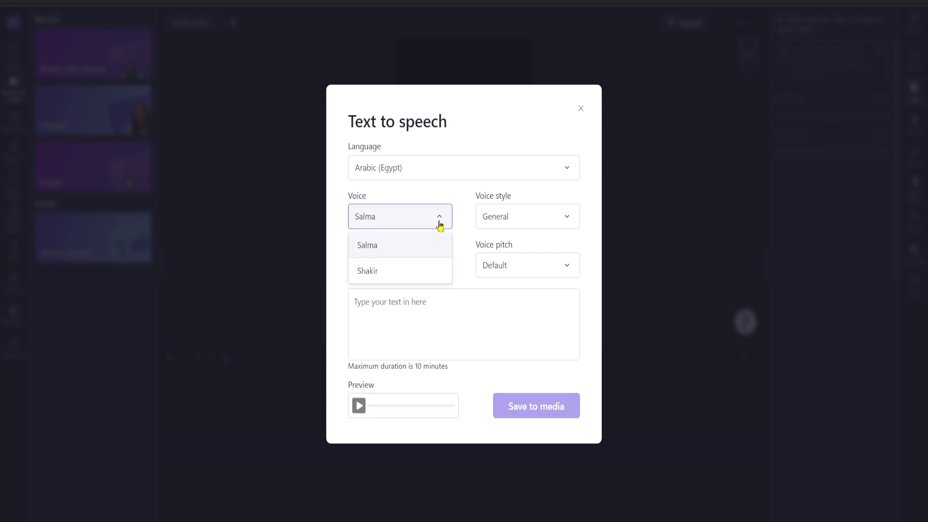
left_click(417, 279)
- Paste the diacritized tips as the speech text and break it so the tips start on separate lines
left_click(371, 309)
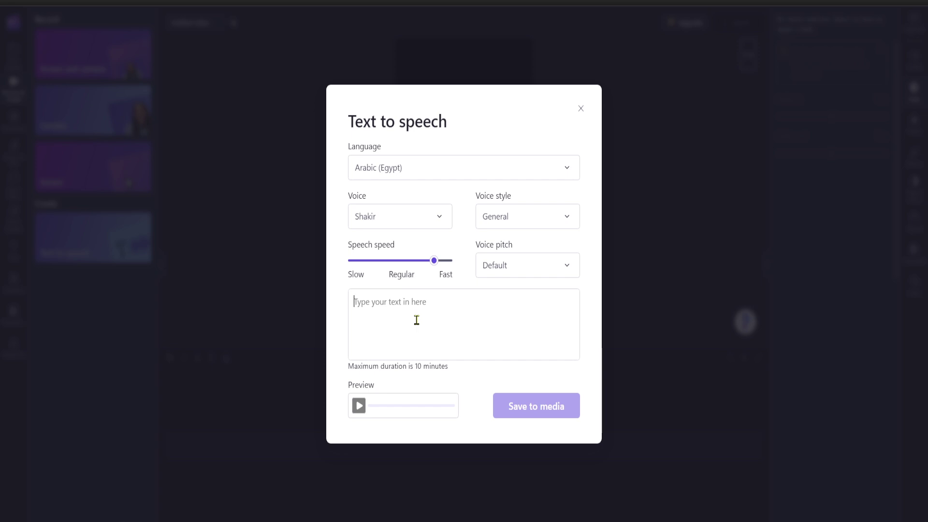
key("ctrl+v")
scroll(430, 325, "up", 5)
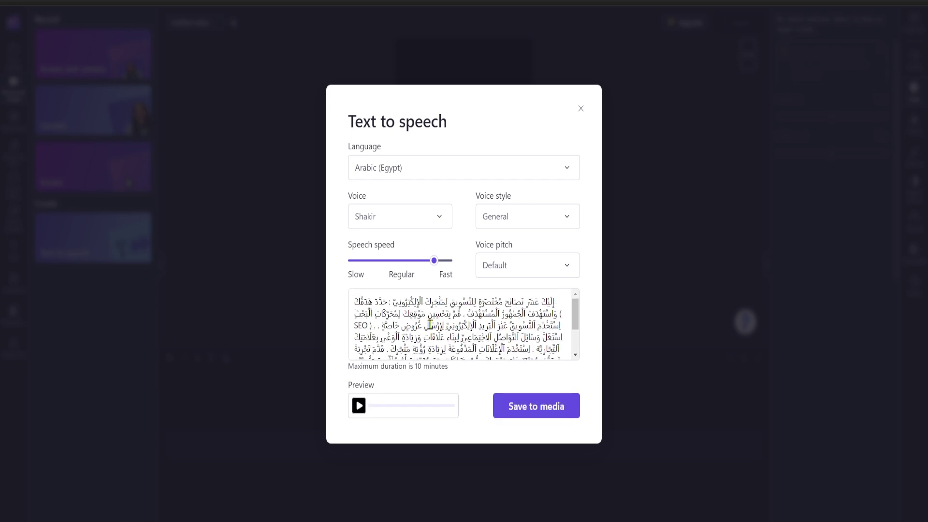
left_click(387, 301)
key("Return")
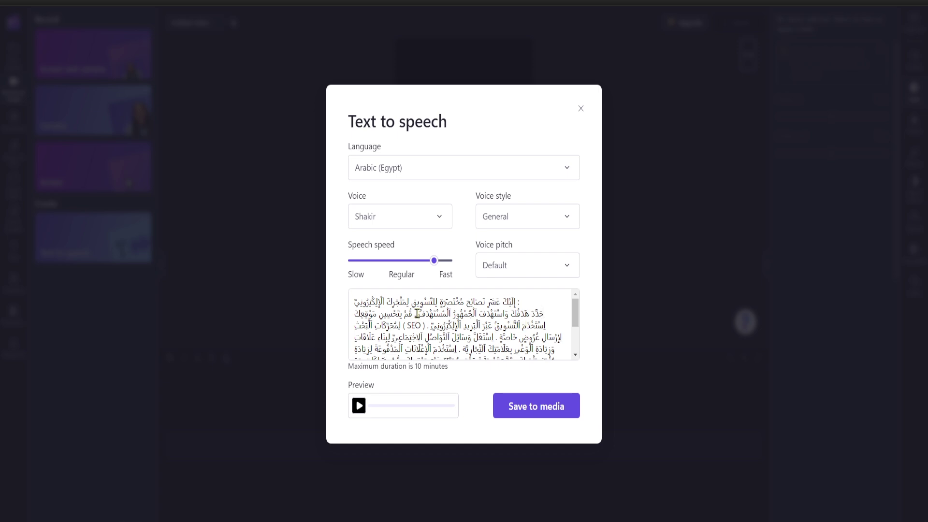
left_click(415, 313)
key("Return")
left_click(415, 321)
key("Return")
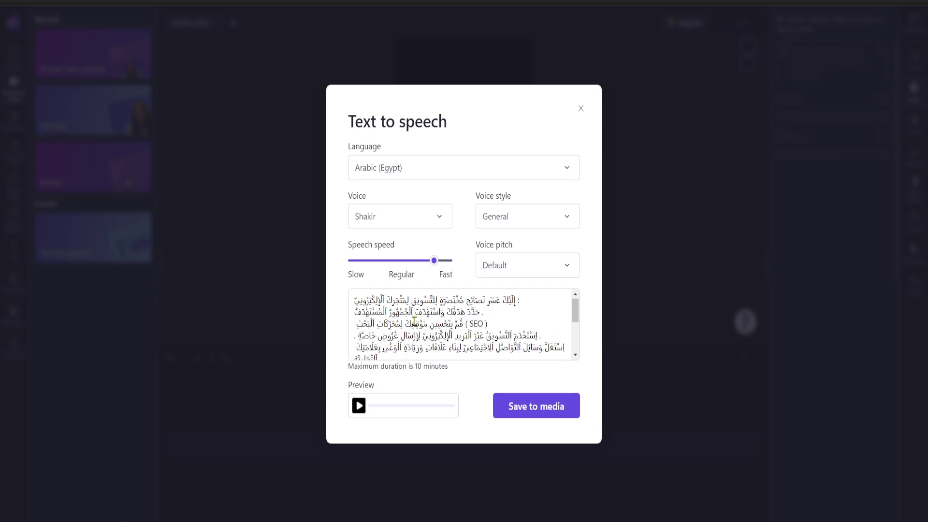
scroll(415, 321, "down", 5)
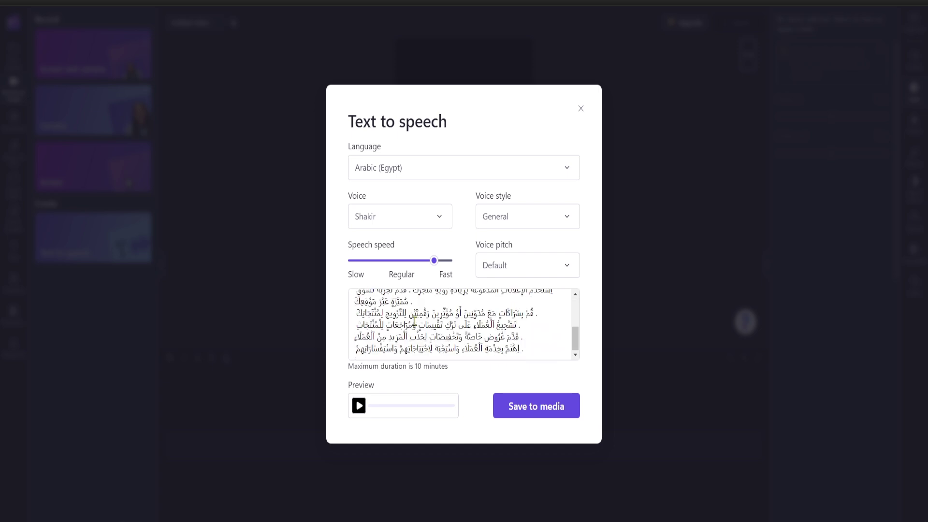
- Preview the speech at the default pitch and try it with the voice pitch set to Extra High
left_click(359, 405)
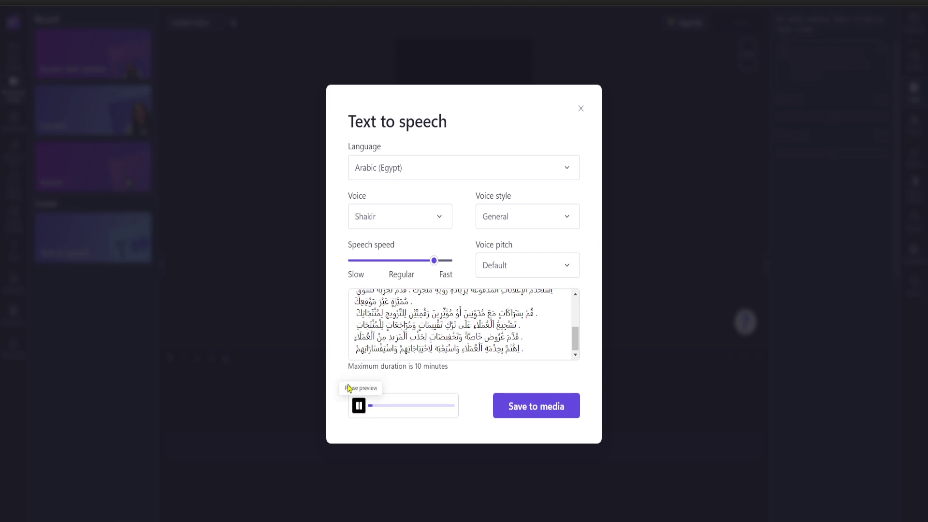
left_click(359, 405)
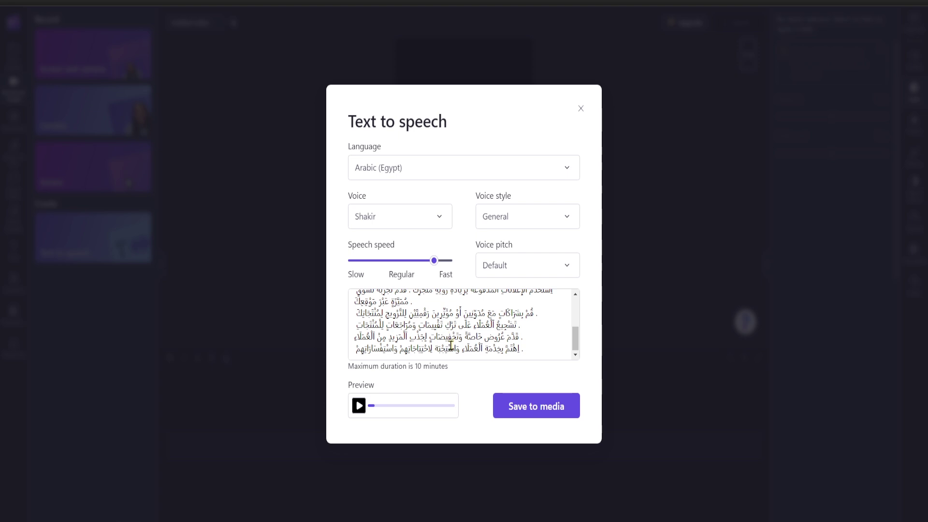
left_click(569, 269)
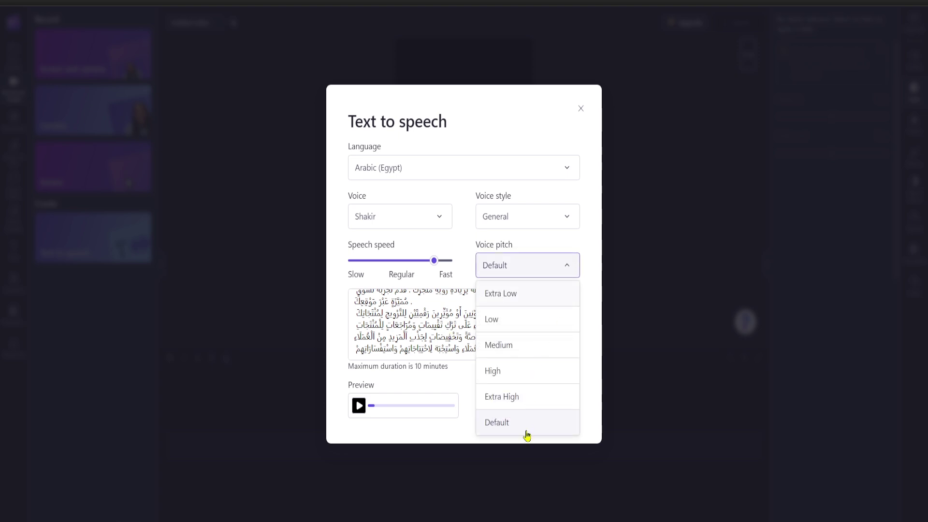
left_click(515, 319)
left_click(359, 406)
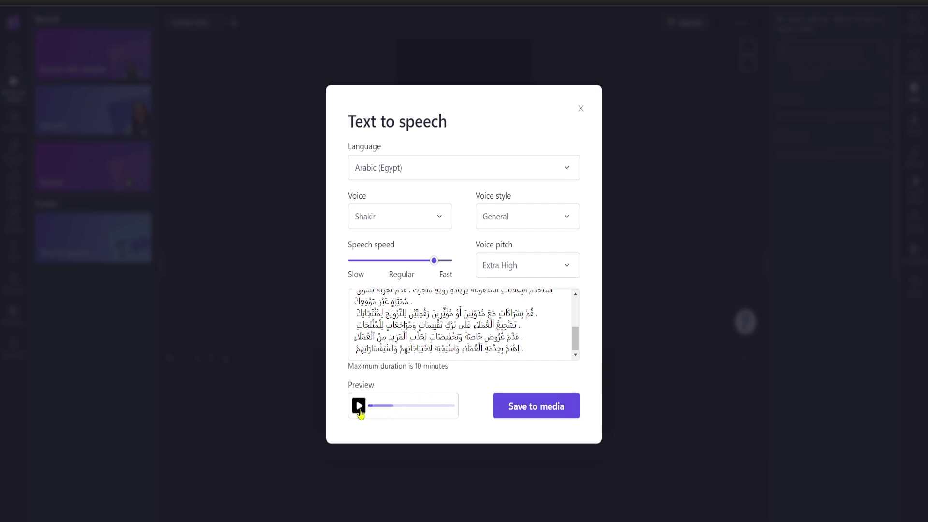
left_click(358, 406)
left_click(359, 406)
- Set the voice pitch to Medium and save the generated speech to the project media
left_click(552, 270)
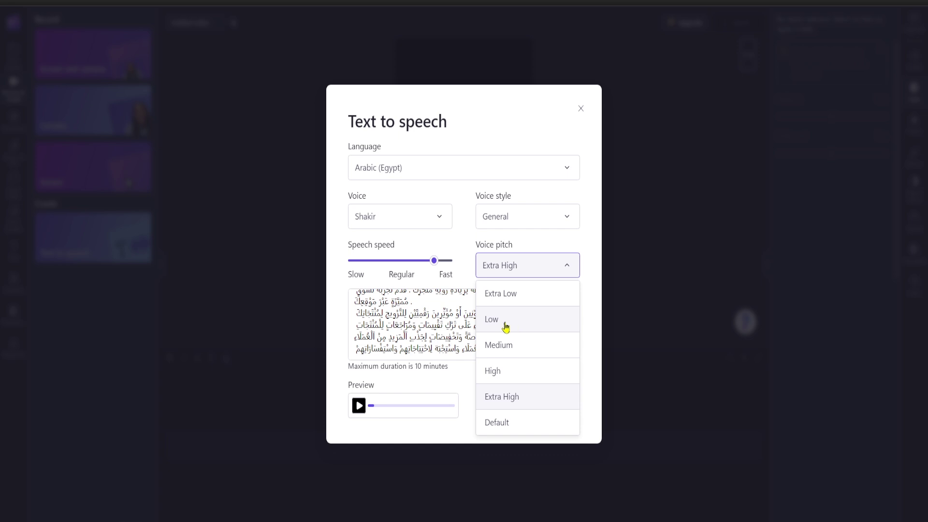
left_click(514, 345)
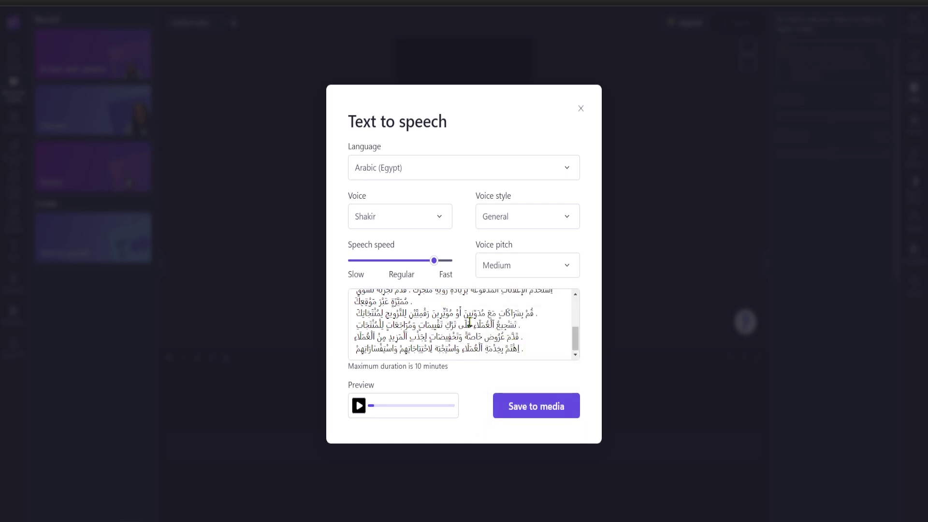
left_click(536, 414)
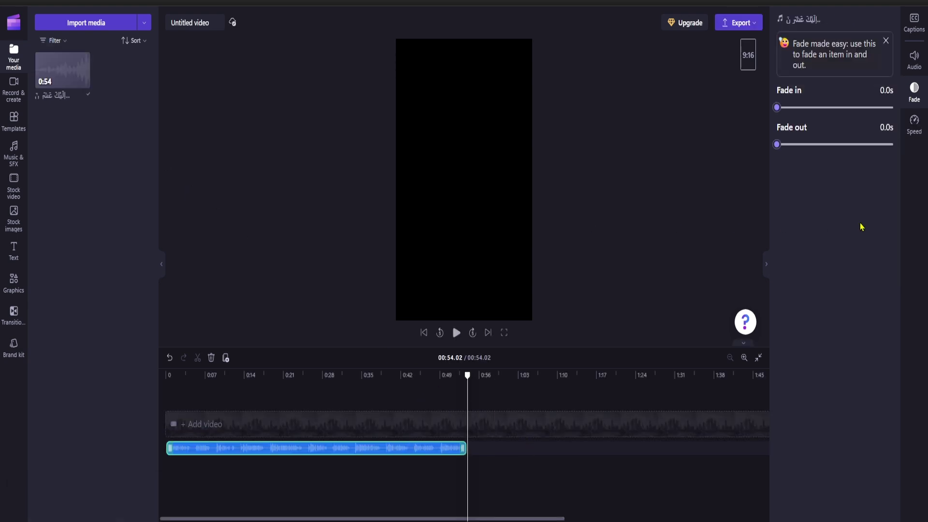
- Turn on autocaptions and transcribe the voice-over with the language set to Arabic (Egypt)
left_click(921, 30)
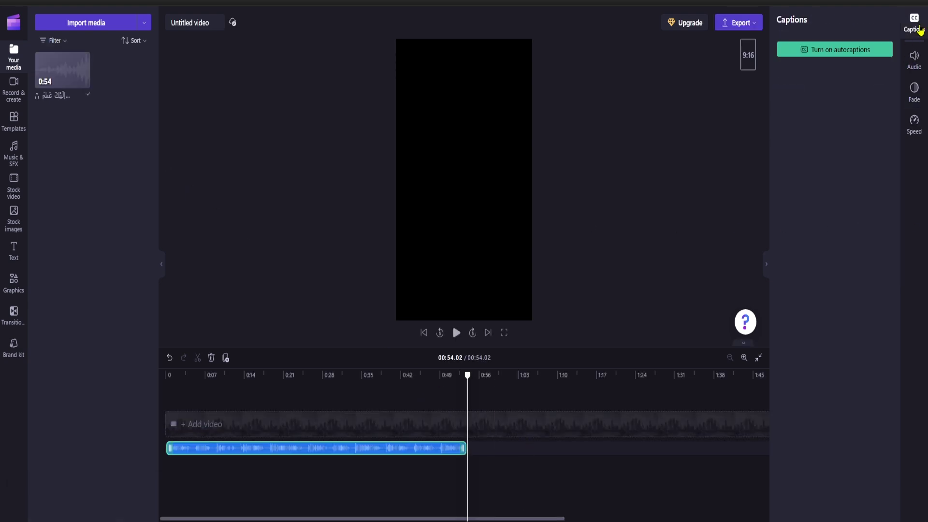
left_click(836, 53)
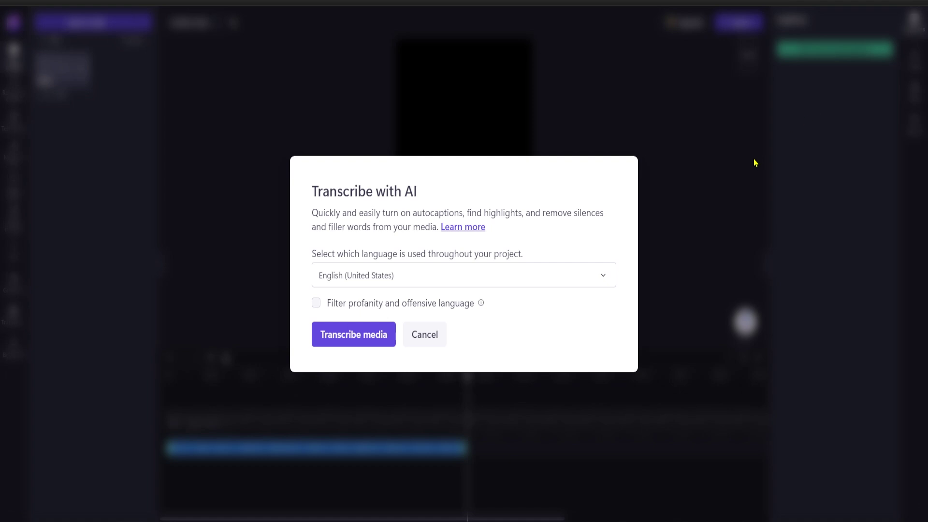
left_click(449, 283)
scroll(404, 399, "up", 15)
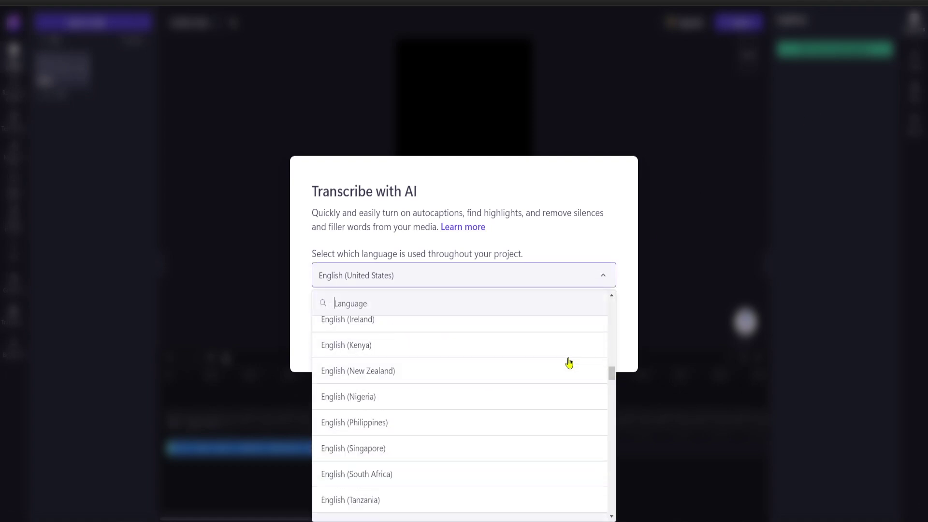
type("egy")
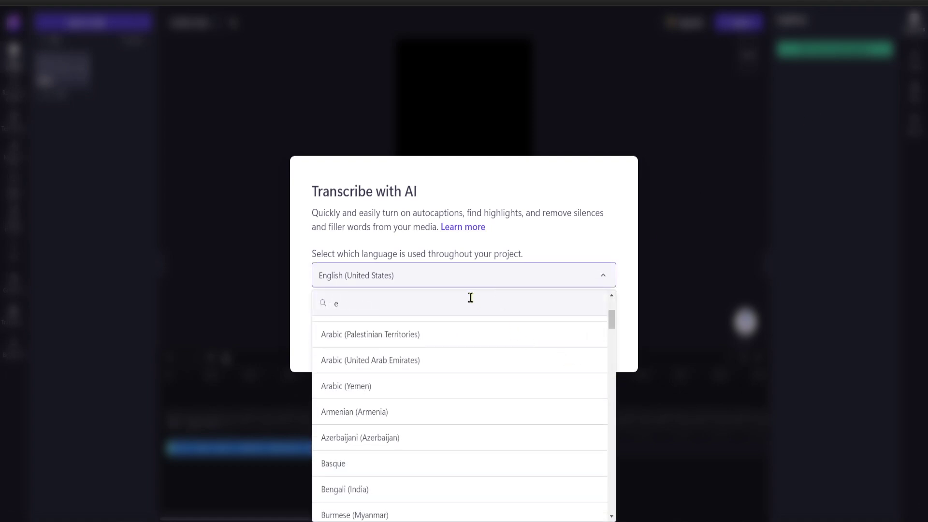
left_click(388, 338)
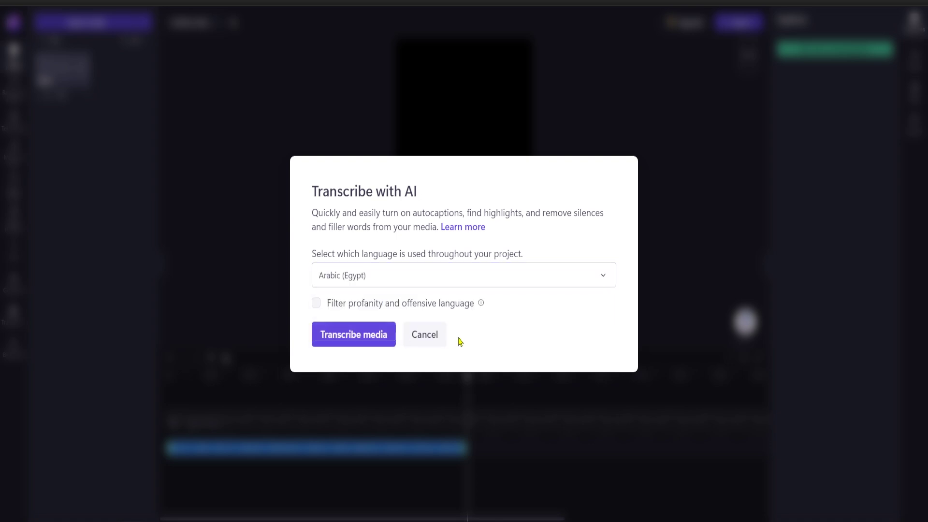
left_click(333, 343)
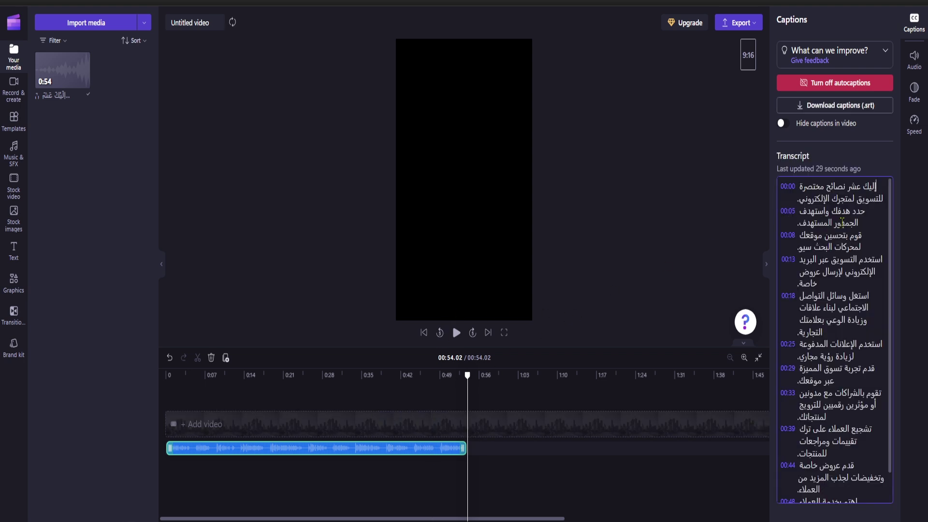
- Play the captioned voice-over from the beginning to check the first caption against the speech
left_click(424, 334)
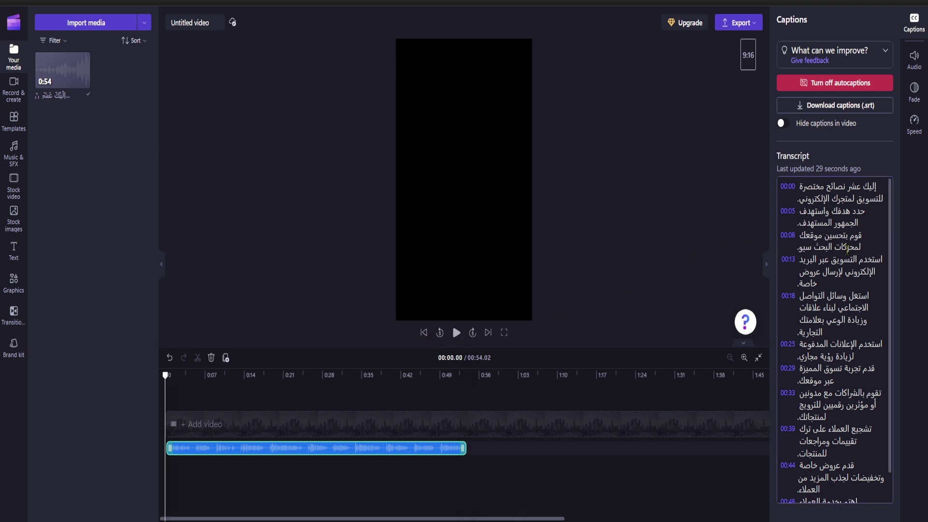
left_click(458, 334)
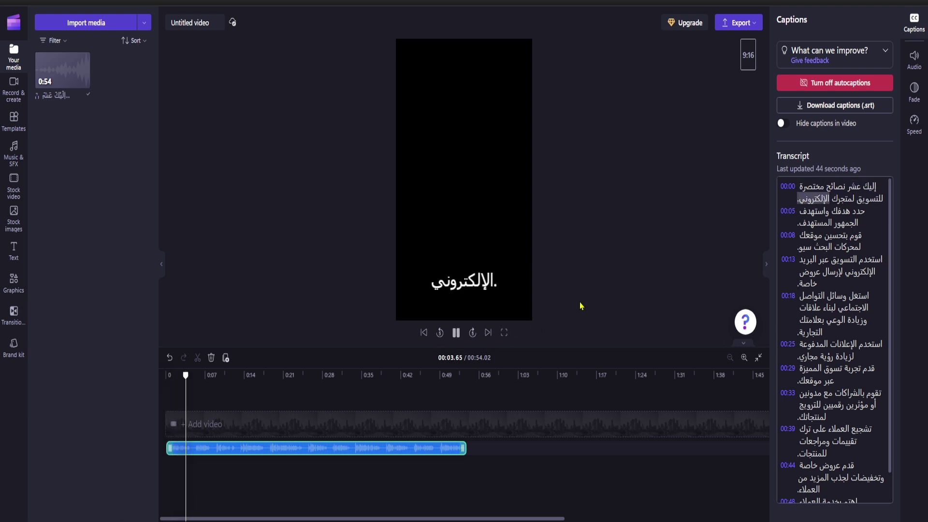
key("space")
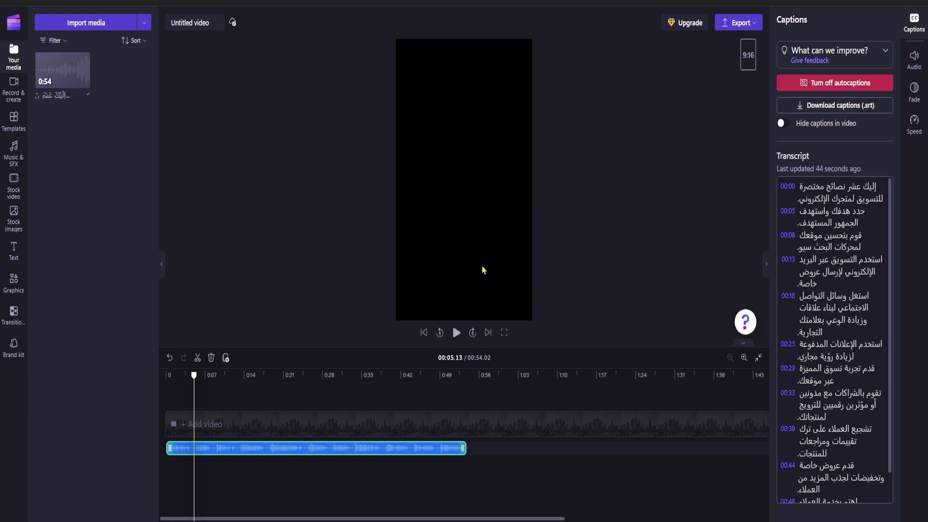
- Move the playhead back to about 3.88 seconds, where a caption shows, and reposition the caption higher in the vertical frame
left_click_drag(214, 375, 187, 375)
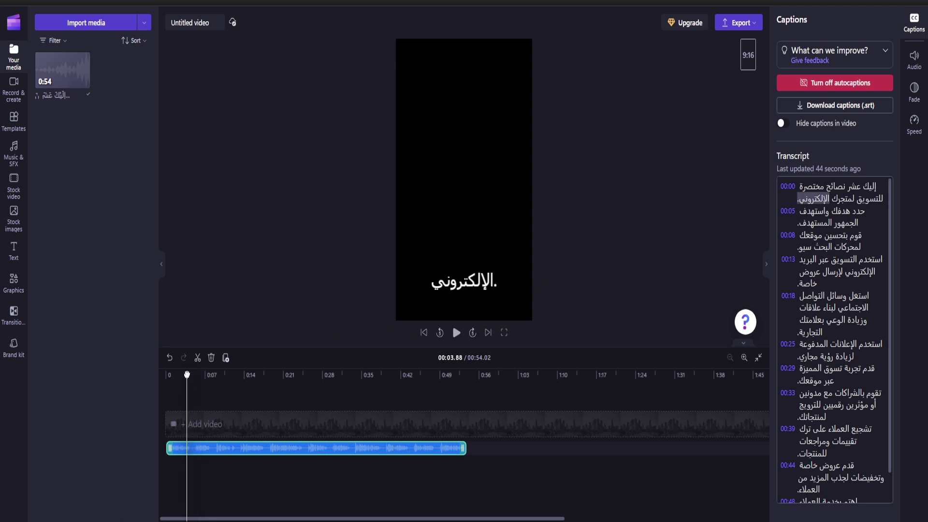
left_click(480, 291)
left_click_drag(481, 292, 471, 249)
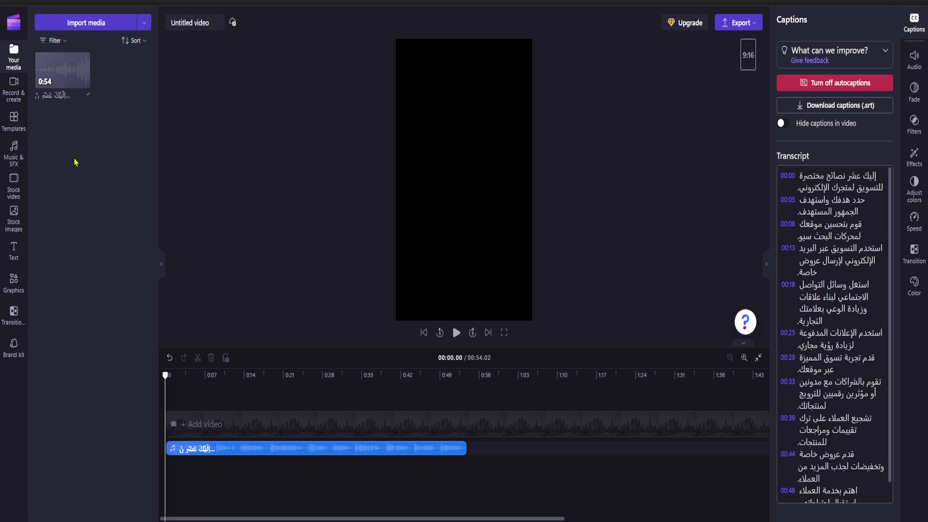
- Search the stock images for "business" and look through the results
left_click(14, 218)
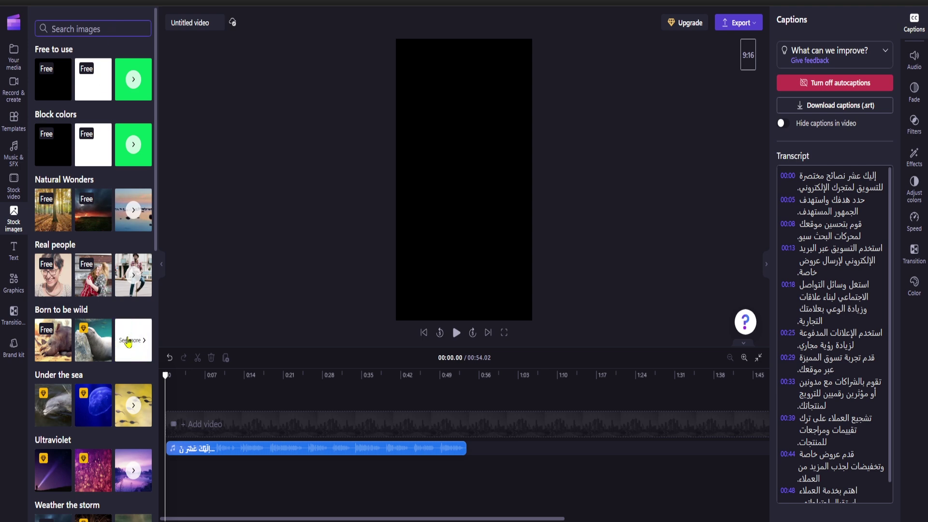
type("business")
scroll(43, 203, "down", 1)
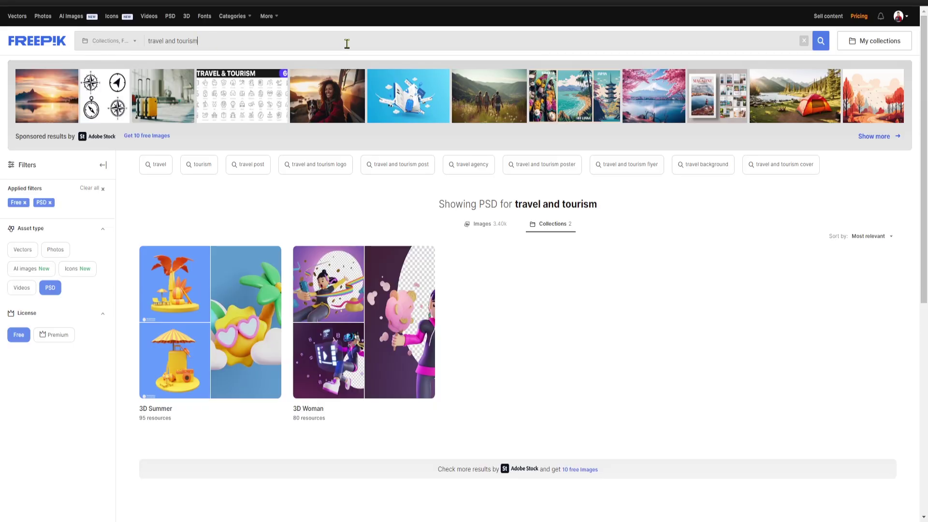
- Switch to Freepik, search for "store" and filter the results to videos
left_click(314, 41)
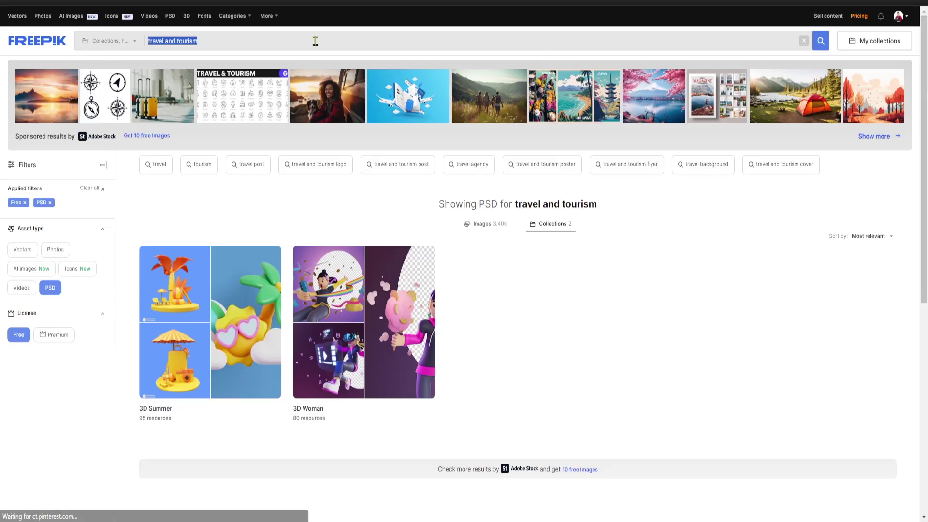
type("store")
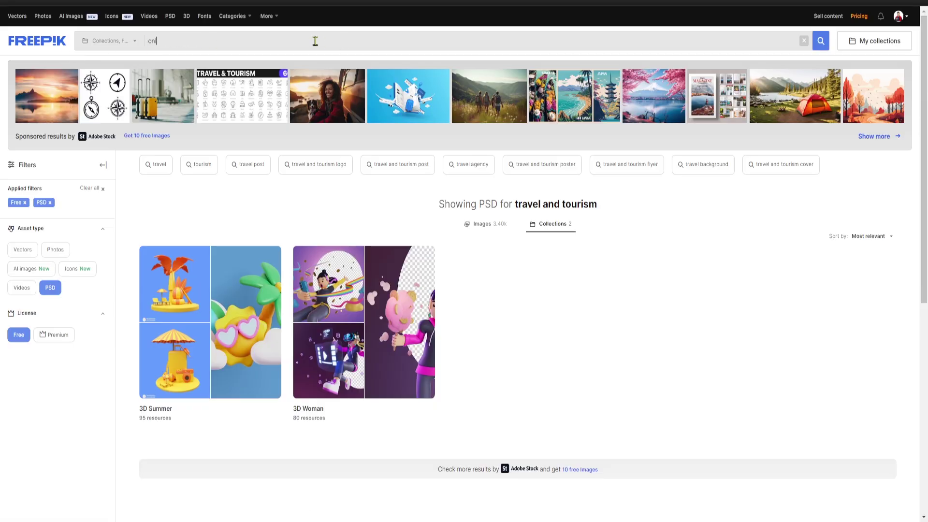
key("Return")
scroll(510, 356, "down", 2)
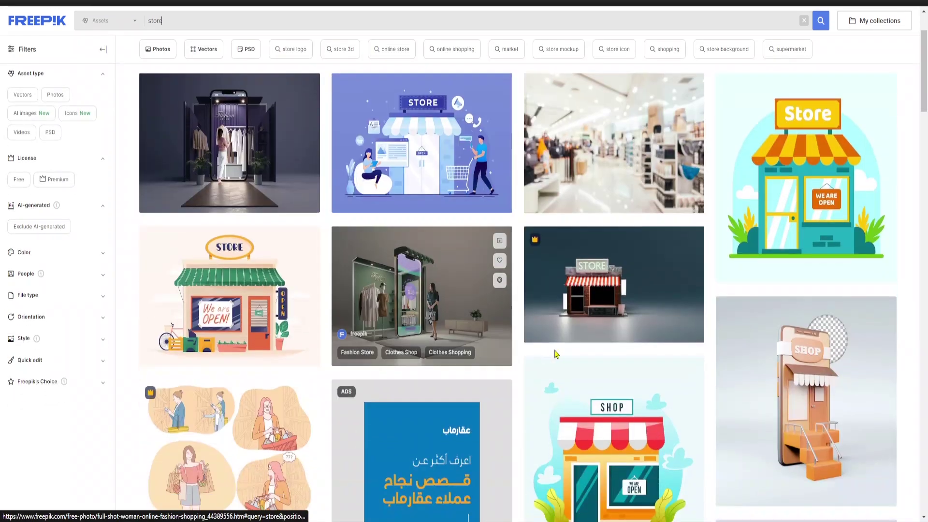
scroll(622, 315, "down", 2)
scroll(476, 331, "down", 2)
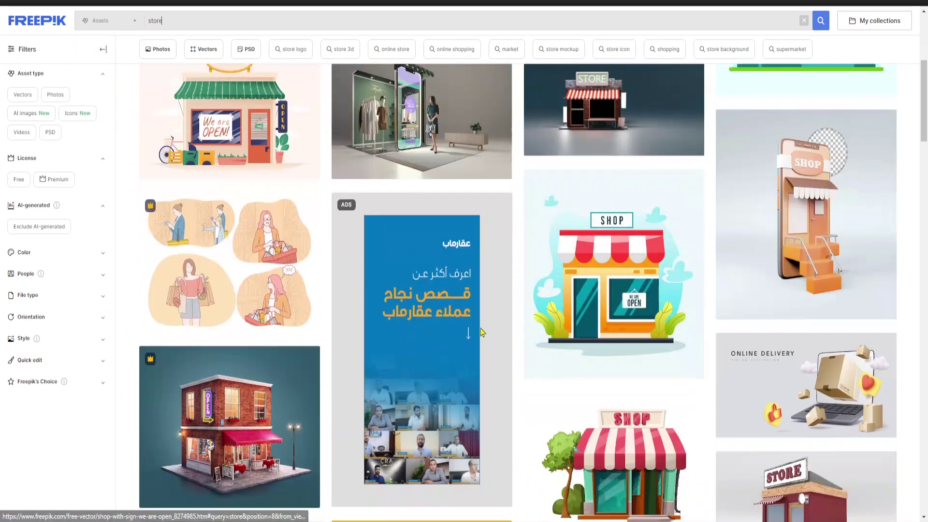
scroll(446, 330, "up", 6)
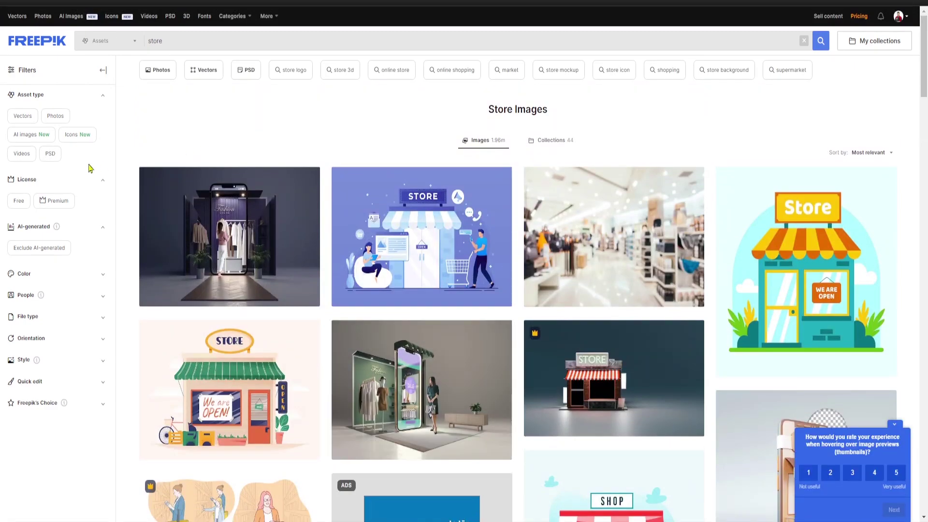
left_click(22, 155)
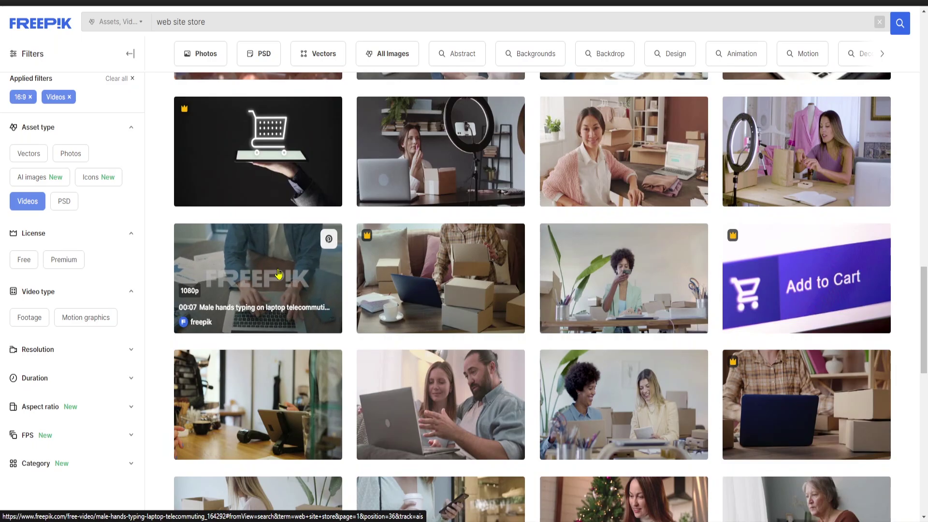
- Preview the free clip of male hands typing on a laptop and browse the other "web site store" videos
left_click(277, 272)
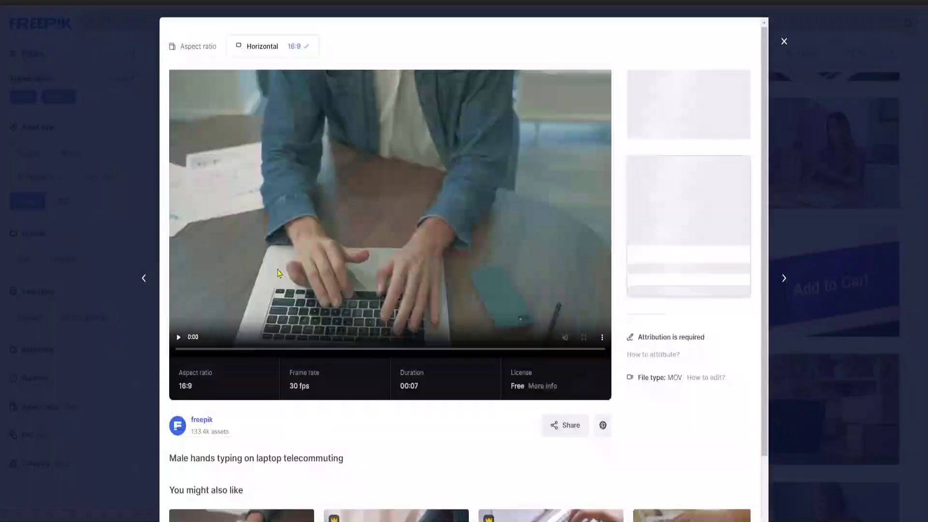
key("Escape")
scroll(696, 314, "down", 10)
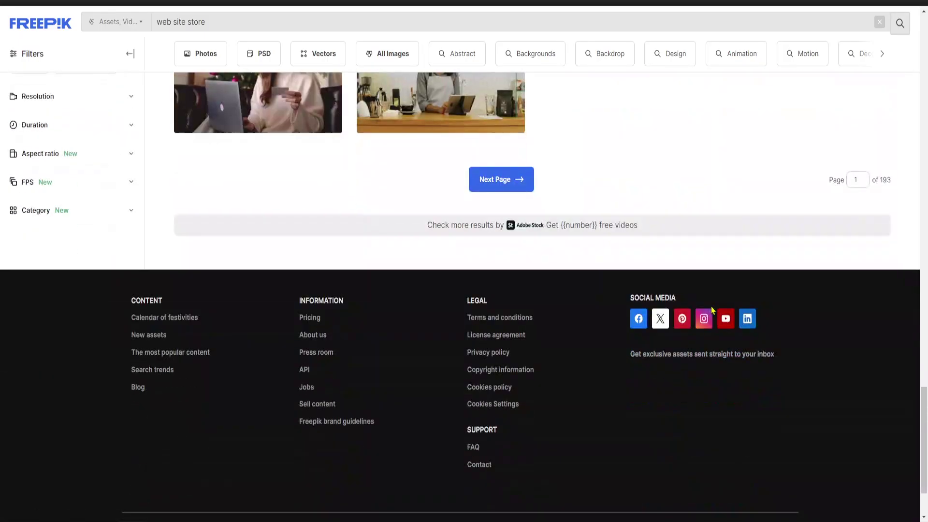
scroll(712, 310, "up", 7)
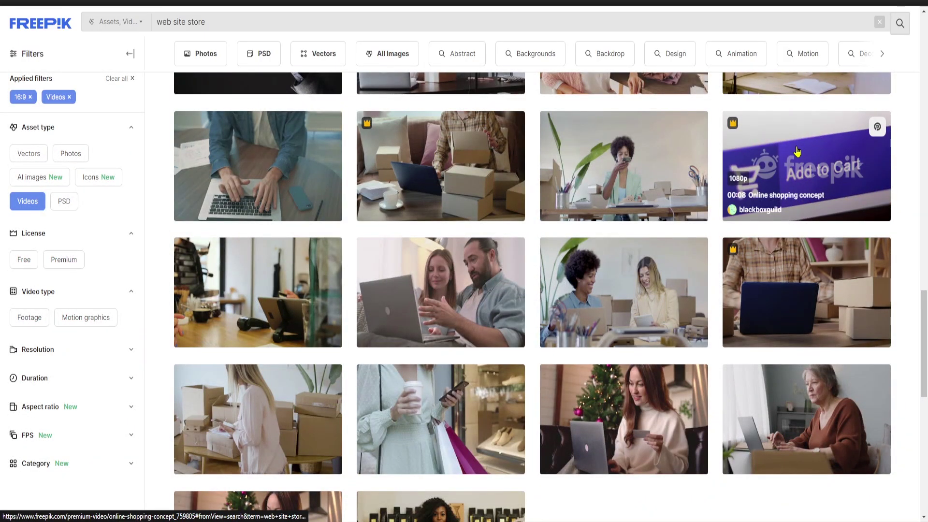
scroll(605, 290, "up", 10)
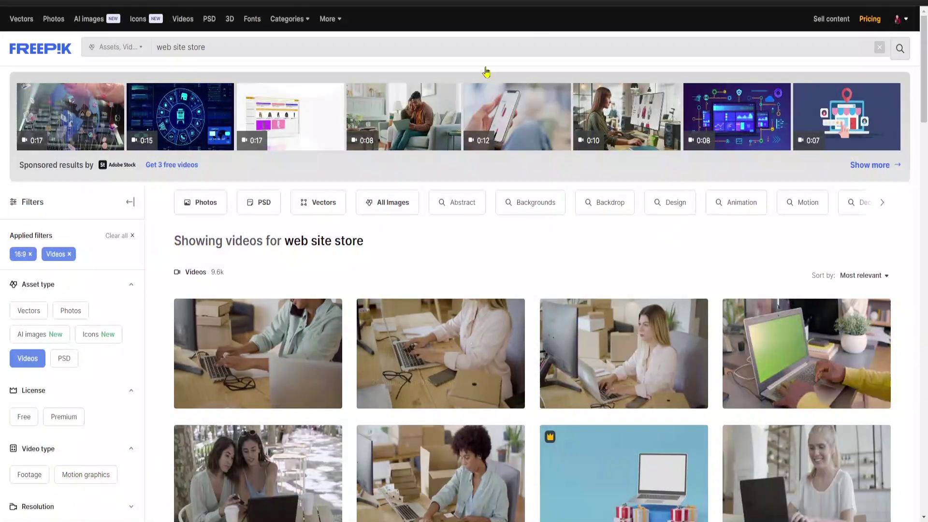
- Open Pixabay's "online store" video results in a new browser tab and close the history side panel
key("ctrl+t")
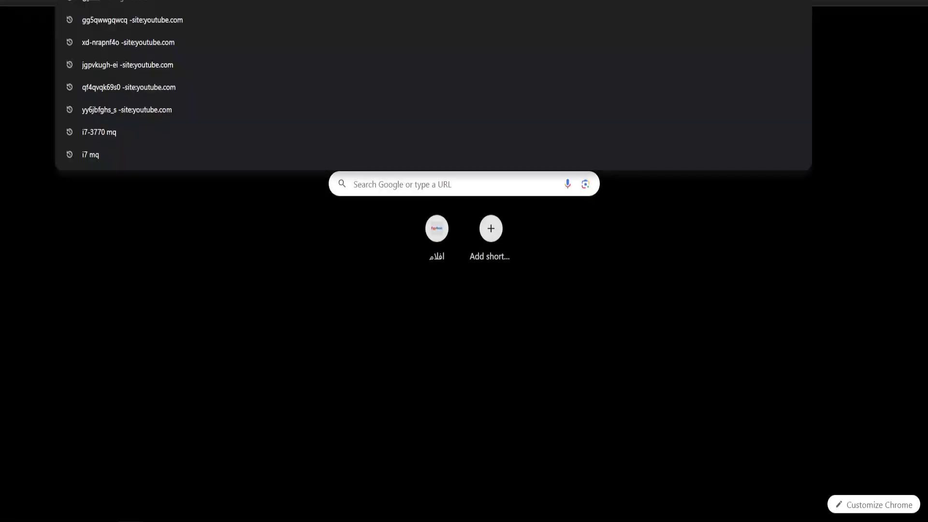
type("pixa")
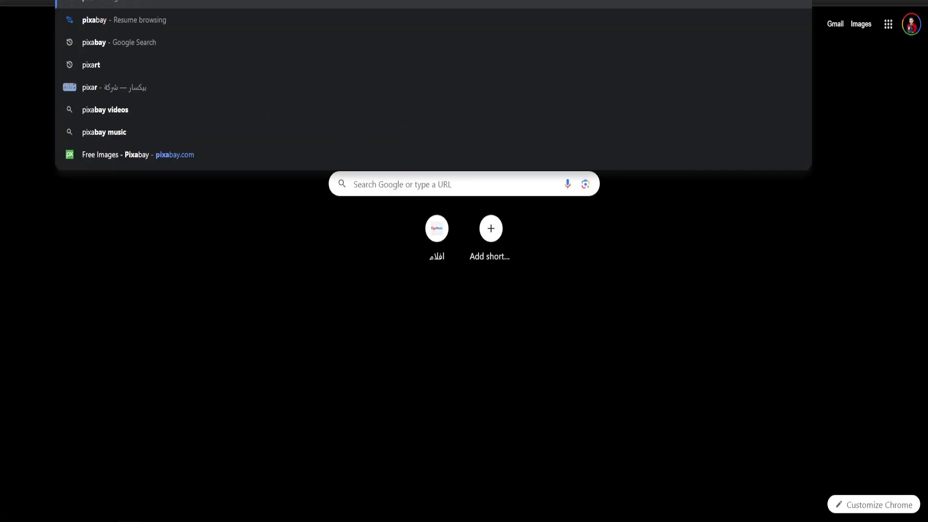
left_click(489, 20)
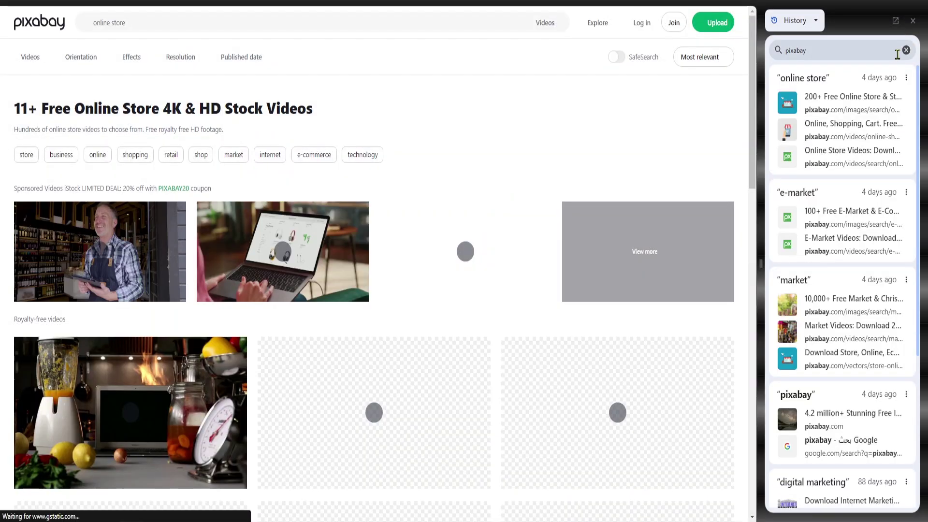
left_click(907, 50)
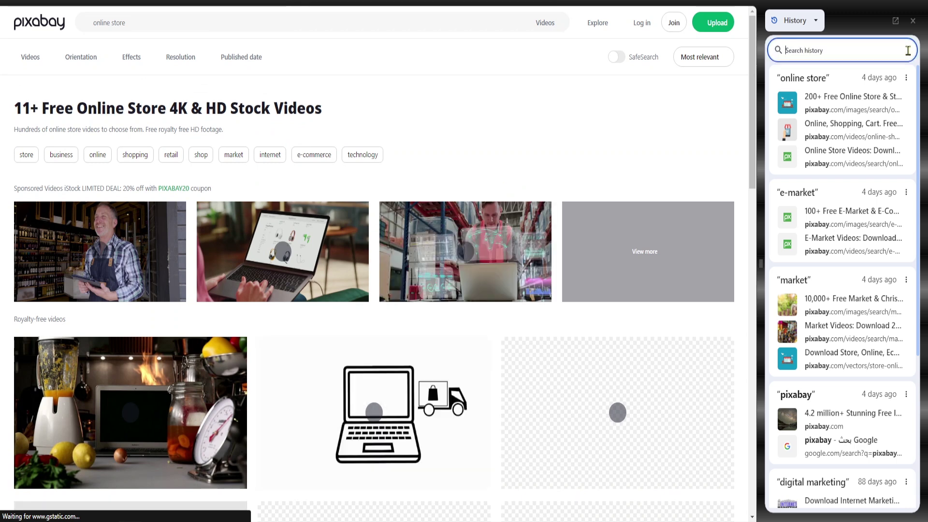
left_click(203, 25)
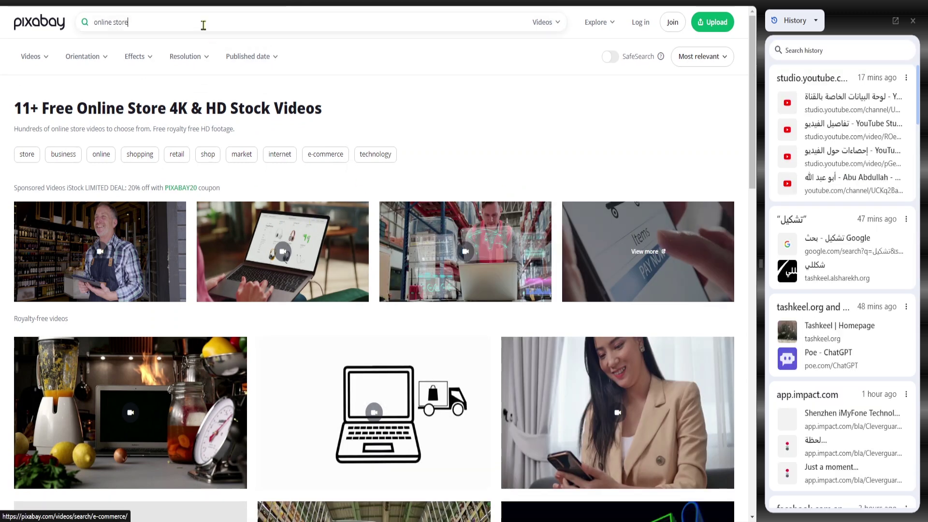
left_click(912, 21)
scroll(462, 337, "down", 2)
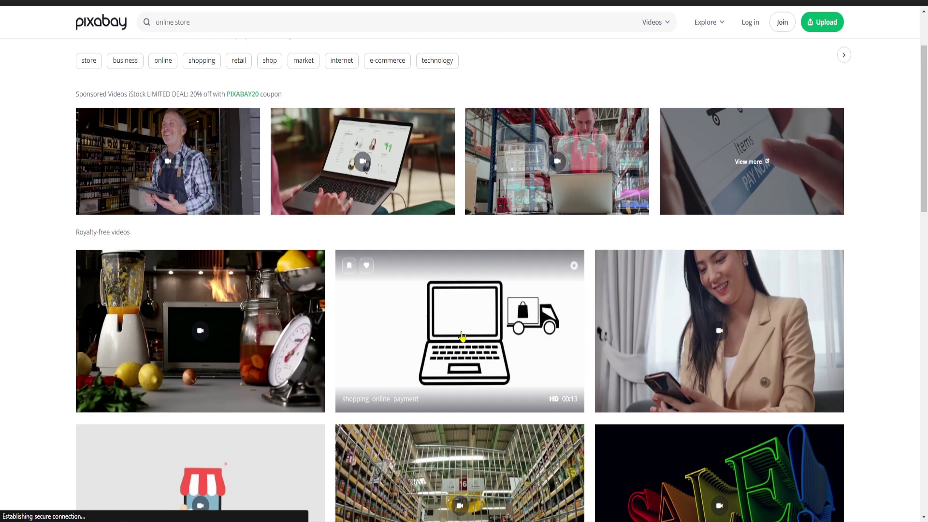
- Download the shopping online payment video with the drawn laptop and delivery truck as a 1920×1080 MP4
left_click(462, 335)
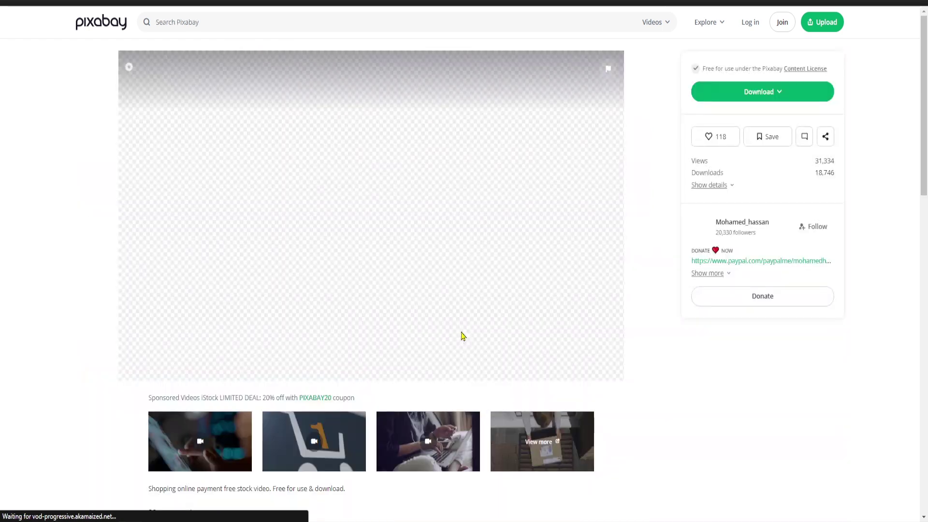
scroll(625, 294, "down", 6)
scroll(625, 294, "up", 6)
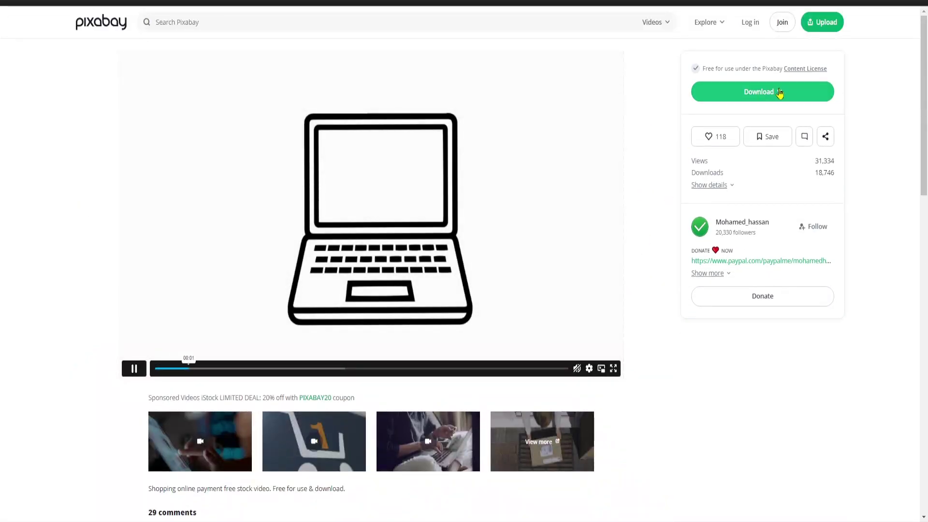
left_click(780, 94)
left_click(756, 194)
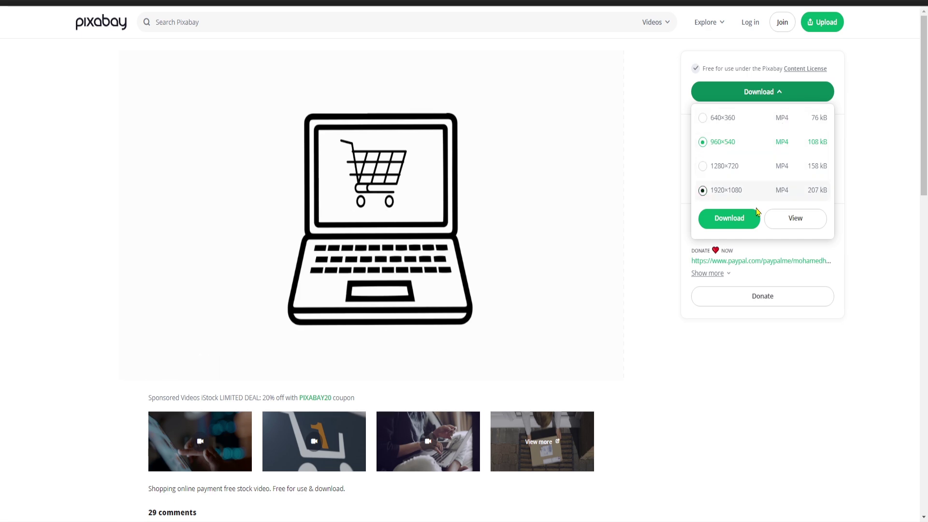
left_click(729, 218)
- Return to the video results and download the online shopping cart video as a 1920×1080 MP4
key("alt+Left")
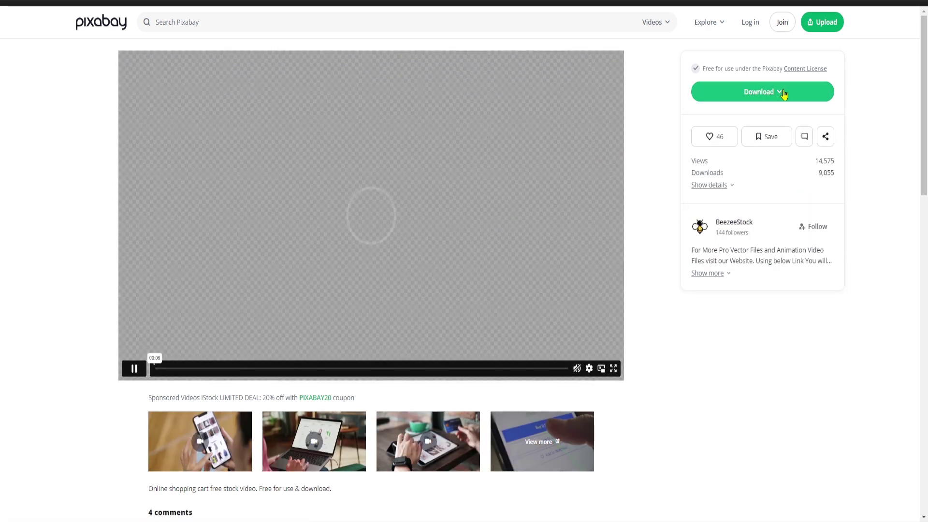
left_click(782, 93)
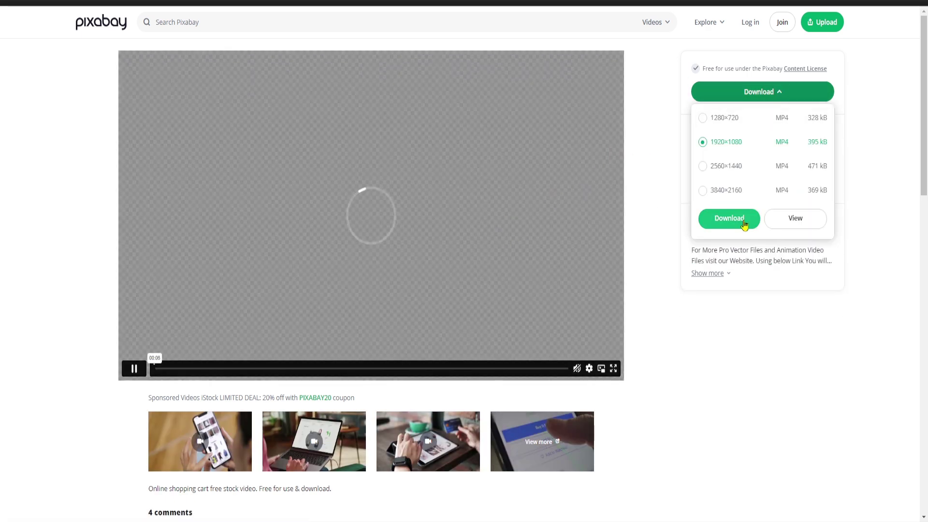
left_click(744, 222)
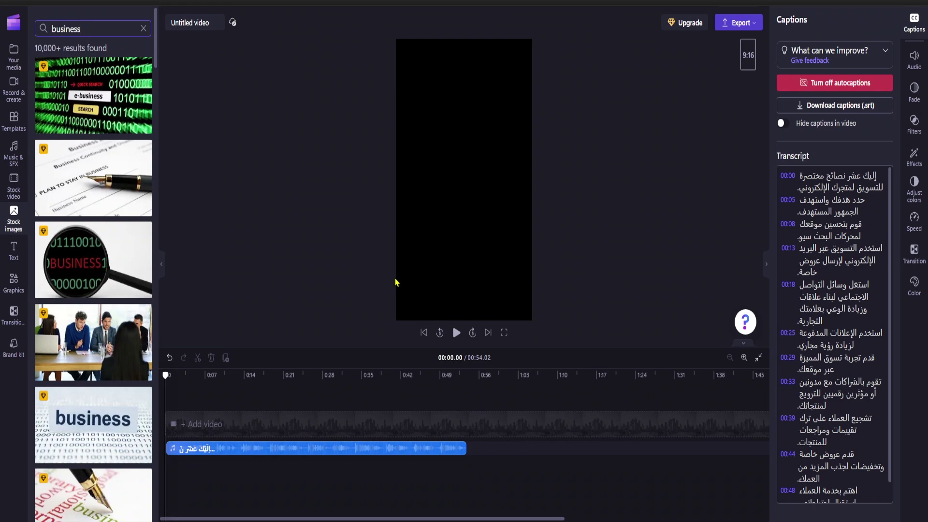
- Switch to Clipchamp, import the downloaded videos and arrange them one after another on the timeline above the voice-over
left_click(22, 57)
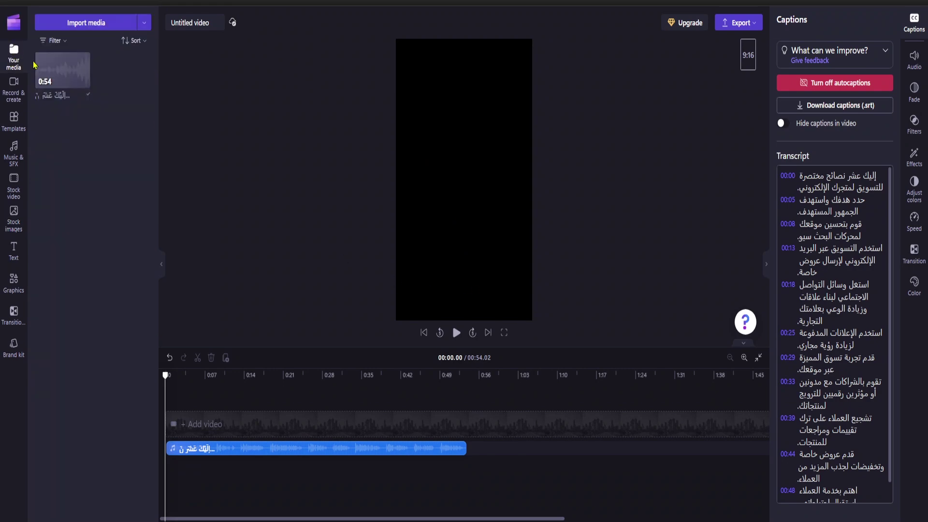
left_click(99, 24)
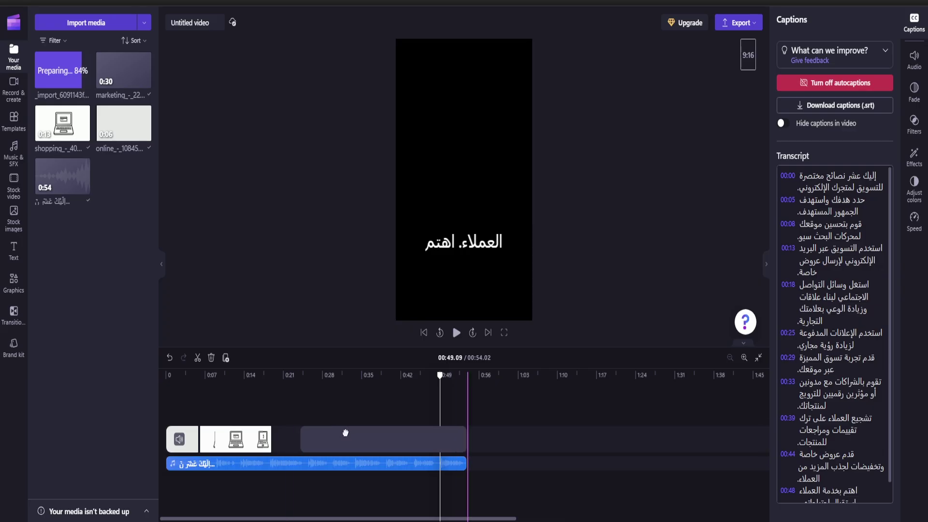
left_click_drag(346, 433, 346, 438)
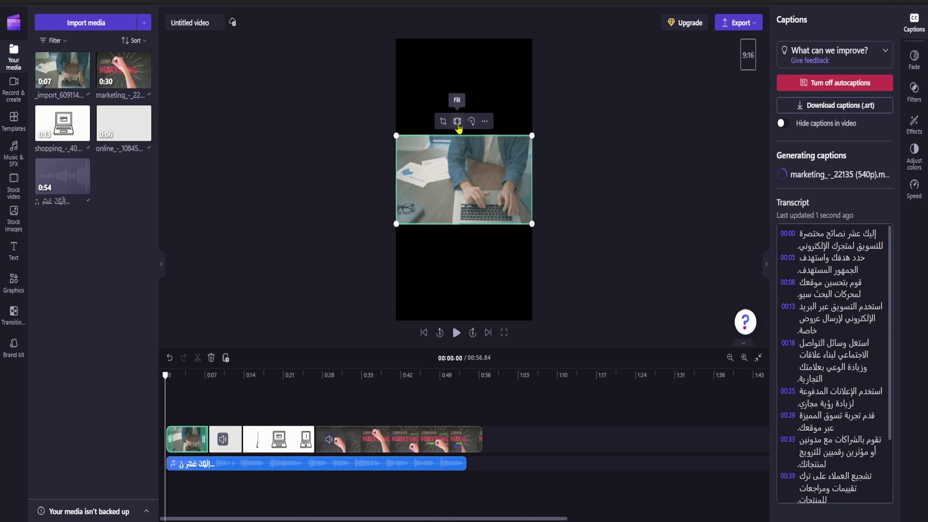
- Make the timeline clips fill the 9:16 frame, play the video to check them and return to its start
left_click(457, 122)
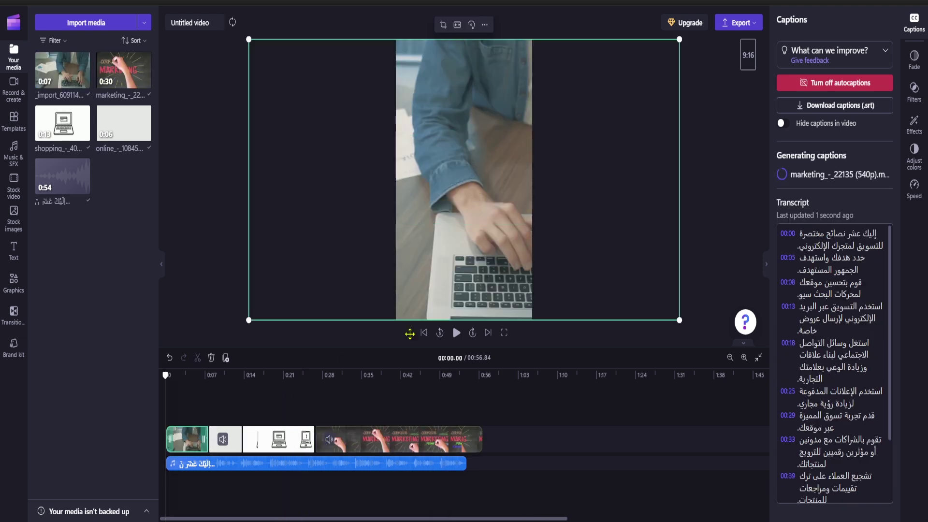
left_click(230, 449)
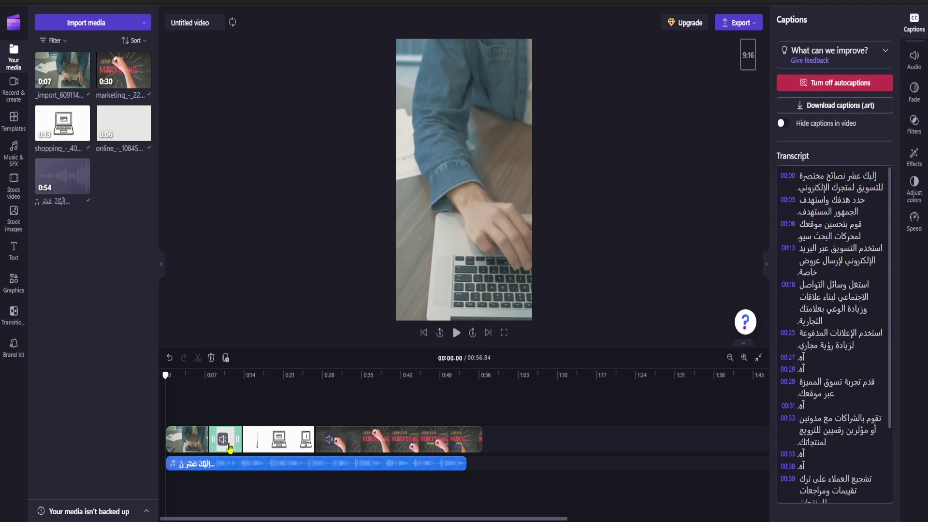
left_click(227, 376)
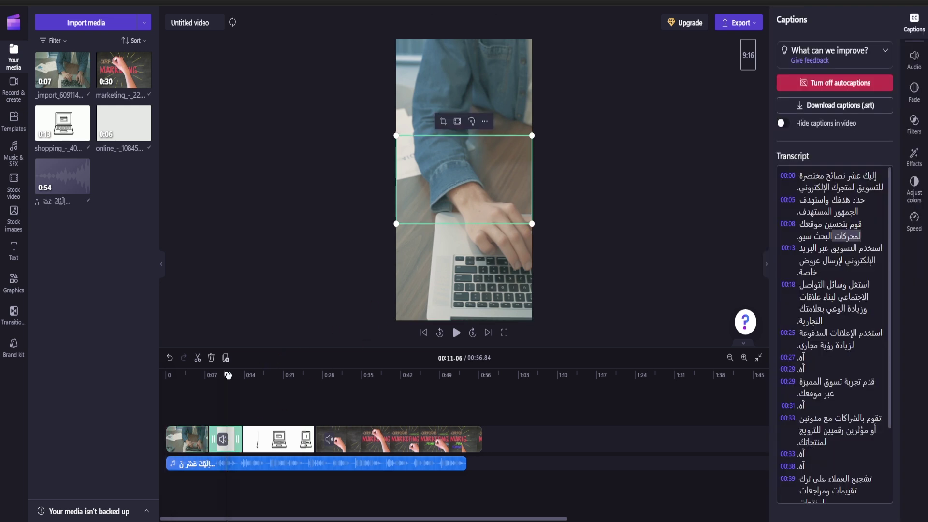
left_click(273, 376)
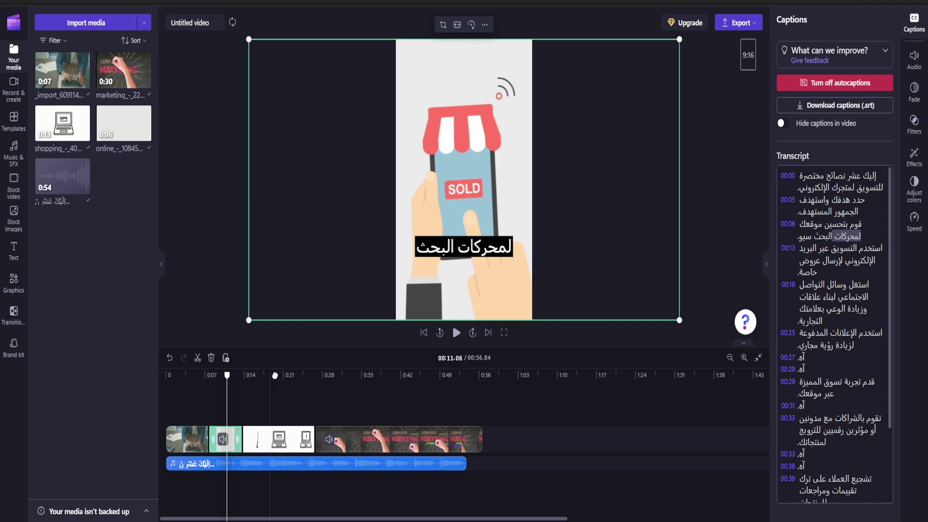
left_click(278, 439)
left_click(396, 439)
key("space")
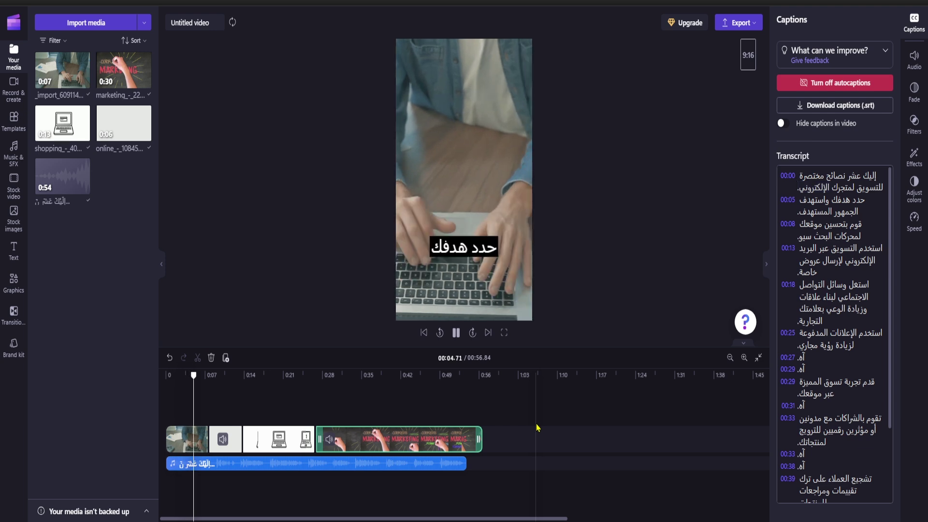
left_click(166, 376)
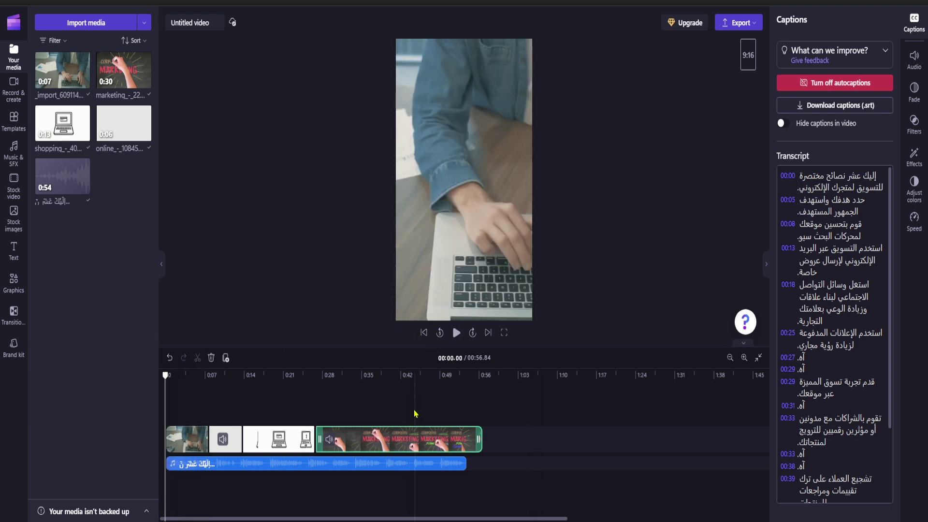
- Trim the end of the last marketing clip to match the end of the voice-over and open the export options
left_click_drag(479, 439, 462, 438)
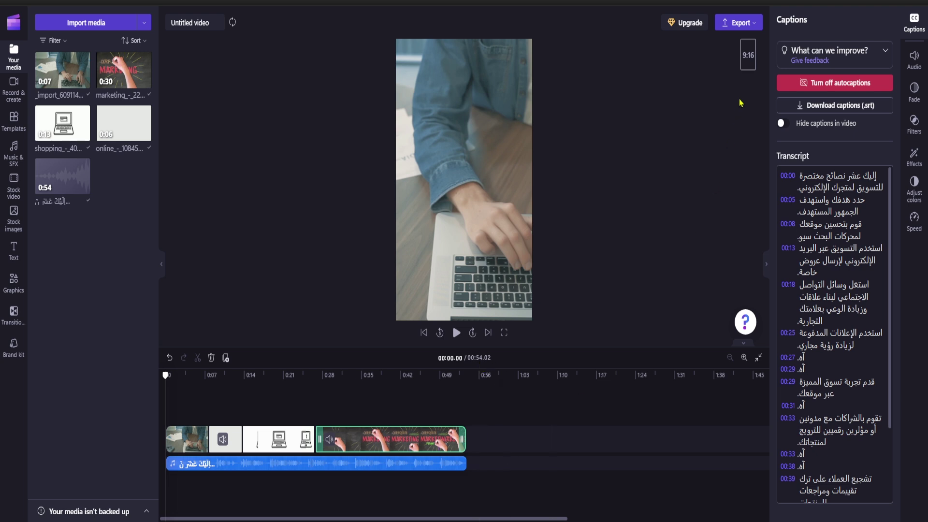
left_click(758, 27)
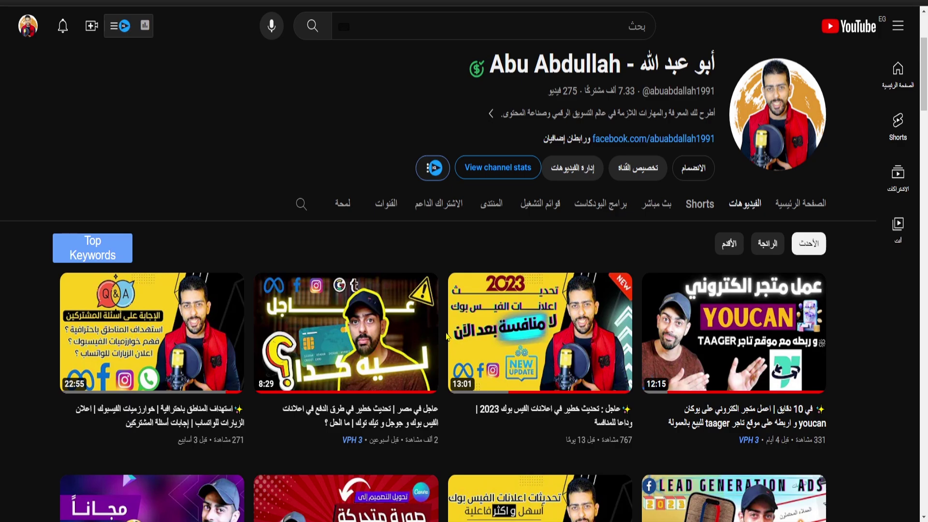
- Switch to YouTube and look through the channel's latest videos, returning to the top of the page
scroll(447, 337, "down", 4)
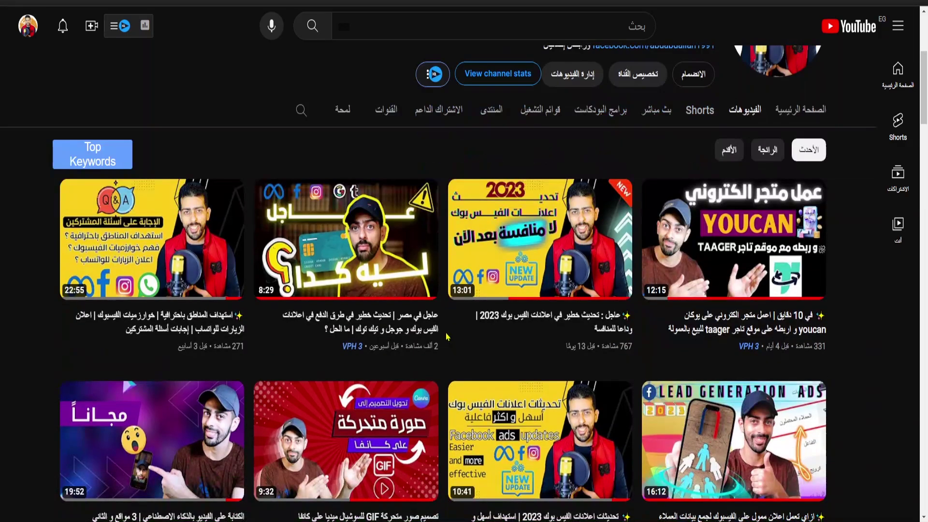
scroll(447, 337, "down", 9)
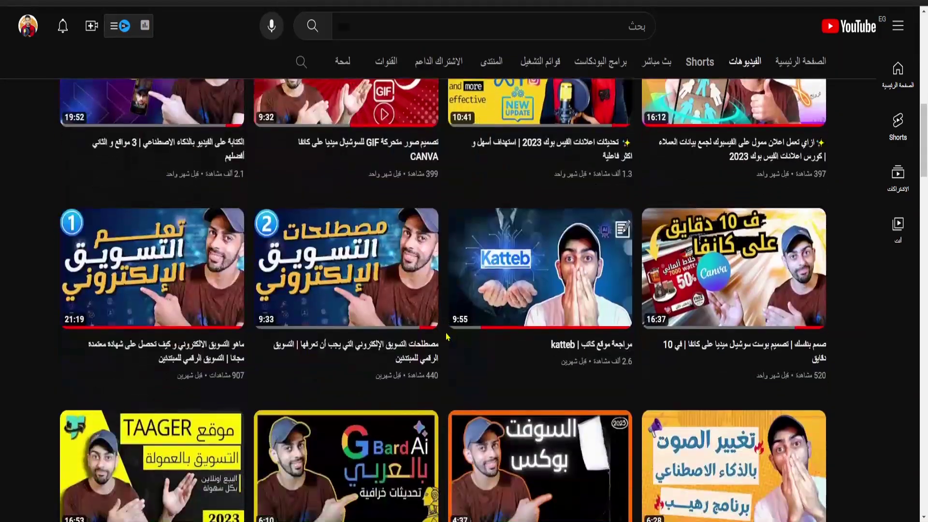
scroll(447, 337, "down", 4)
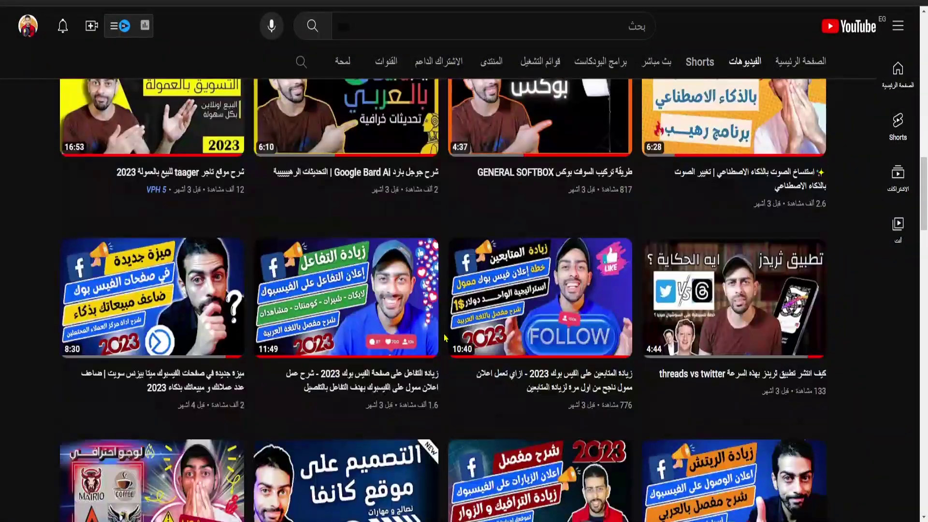
scroll(446, 338, "down", 2)
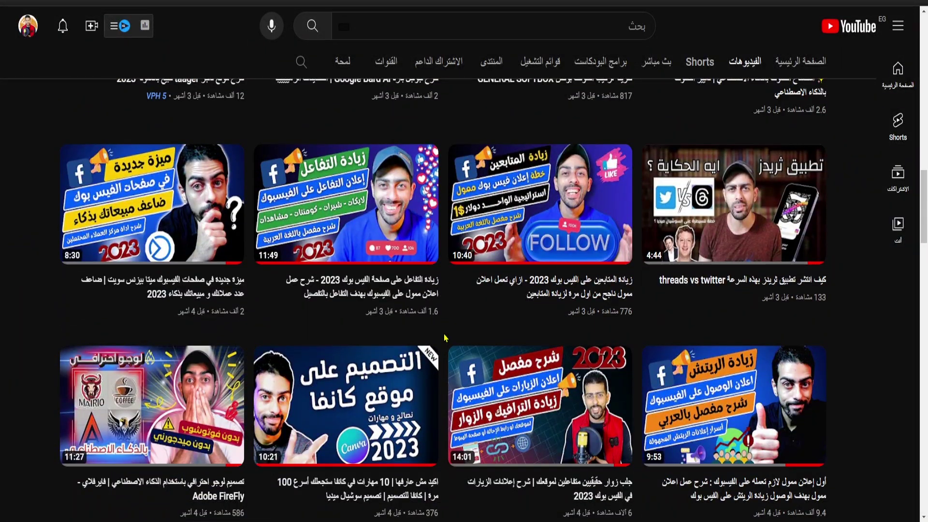
scroll(446, 337, "up", 12)
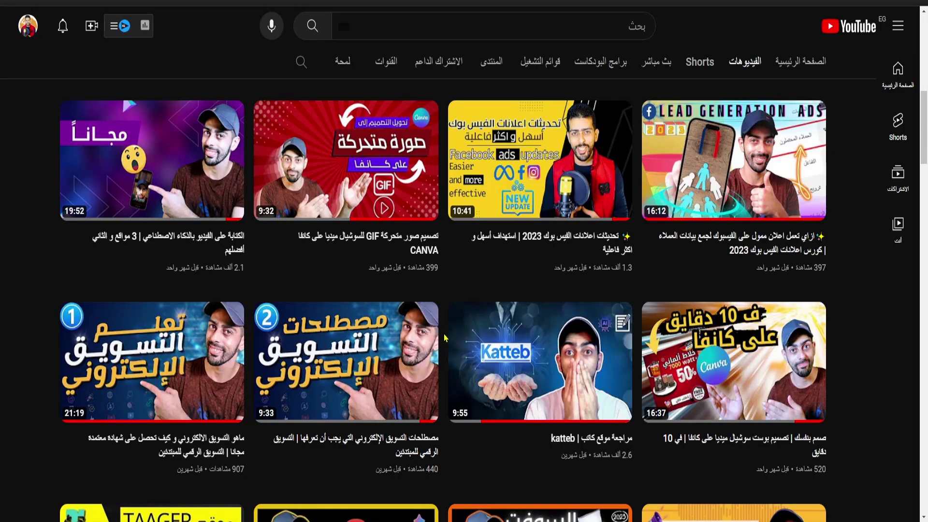
scroll(445, 338, "up", 10)
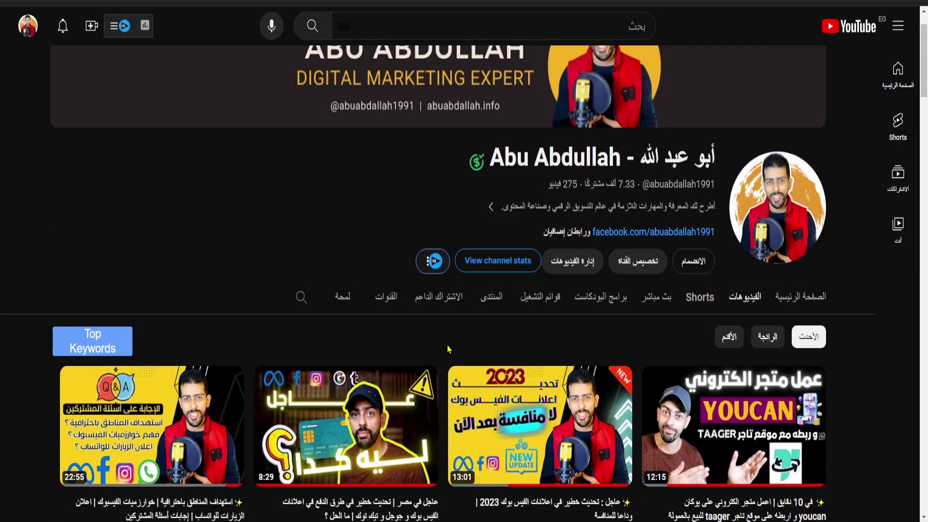
scroll(447, 349, "up", 2)
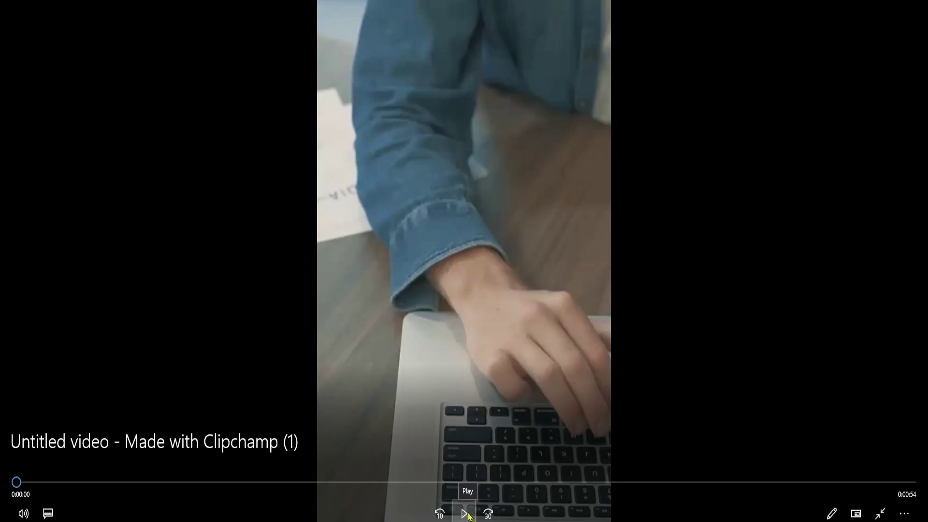
- Play the exported video in the media player, and switch back to Clipchamp to move the playhead into the last marketing clip
left_click(465, 514)
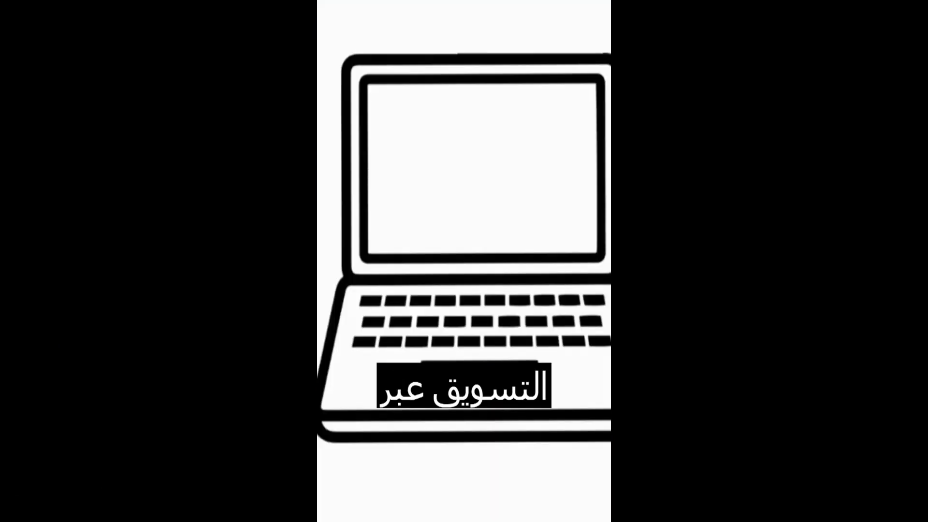
mouse_move(199, 414)
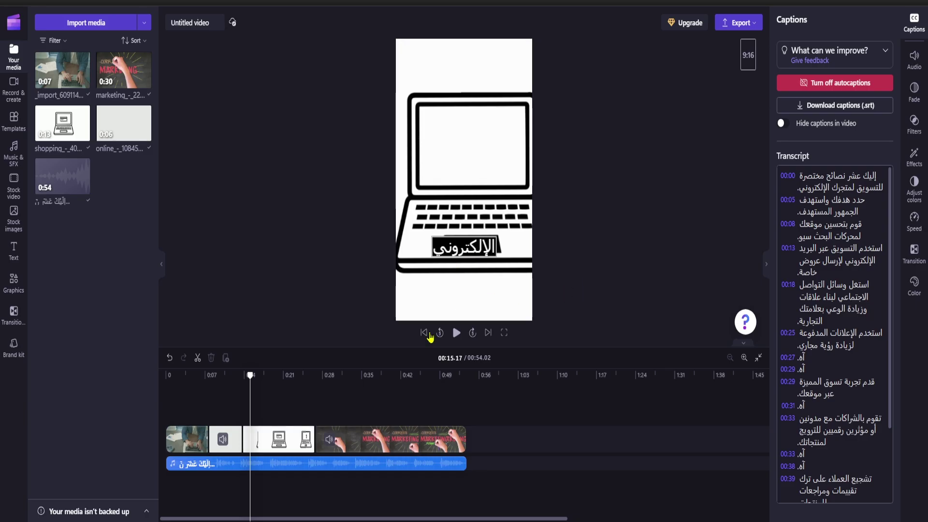
left_click(420, 376)
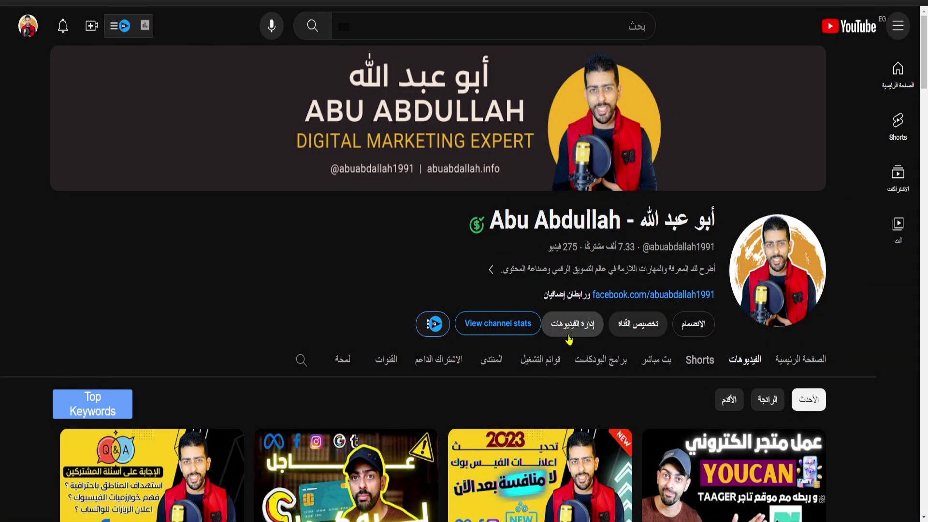
- Switch to the YouTube channel page and browse its videos and Shorts
scroll(546, 351, "down", 1)
scroll(547, 351, "down", 5)
mouse_move(200, 413)
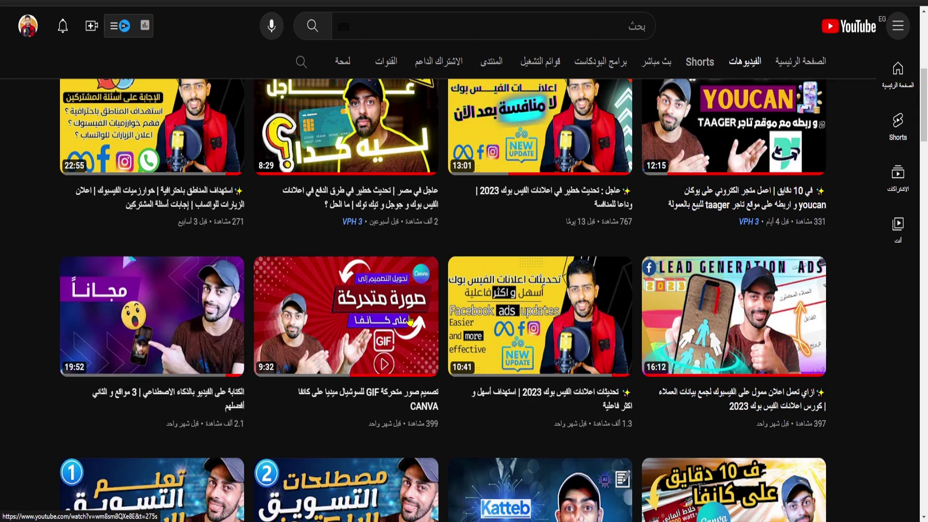
scroll(387, 327, "up", 7)
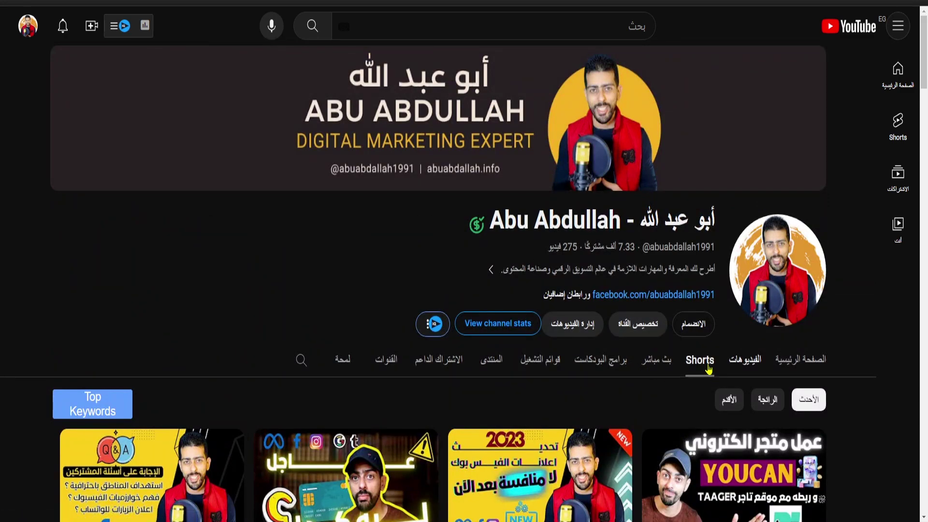
scroll(691, 384, "down", 4)
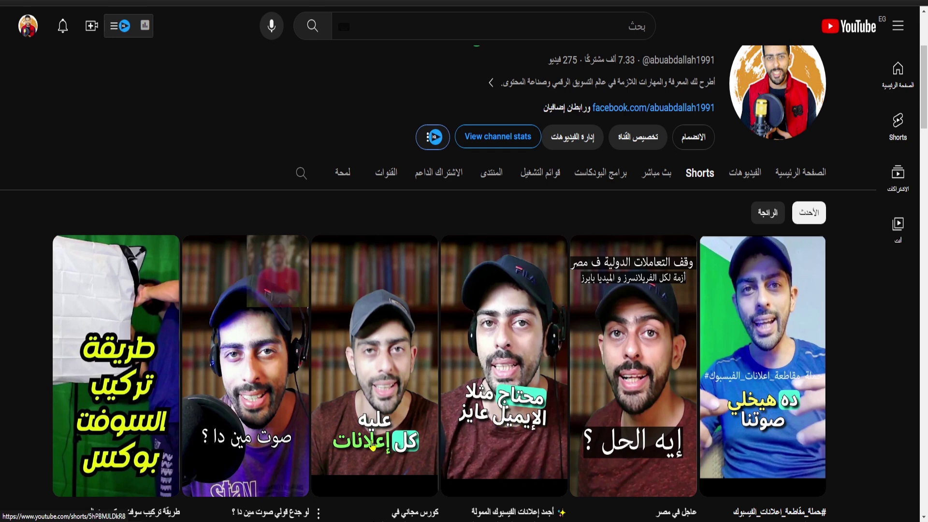
scroll(585, 373, "up", 2)
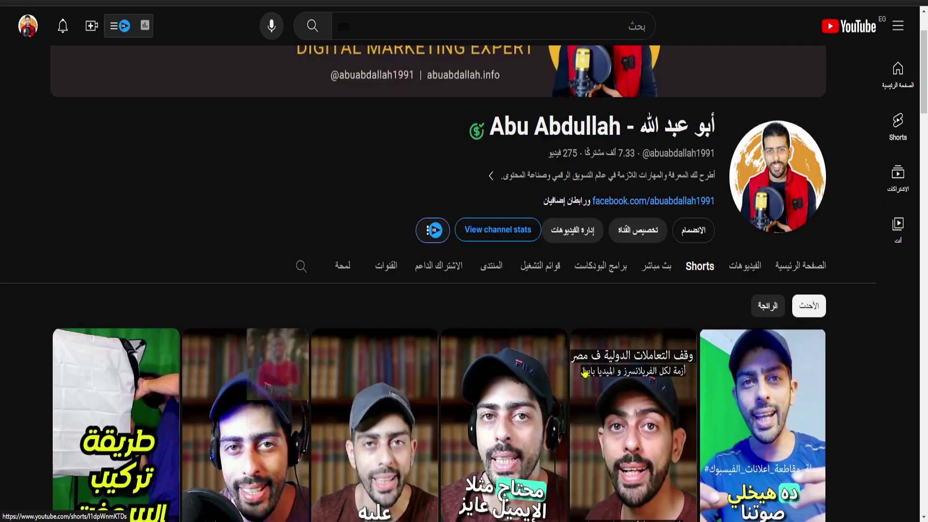